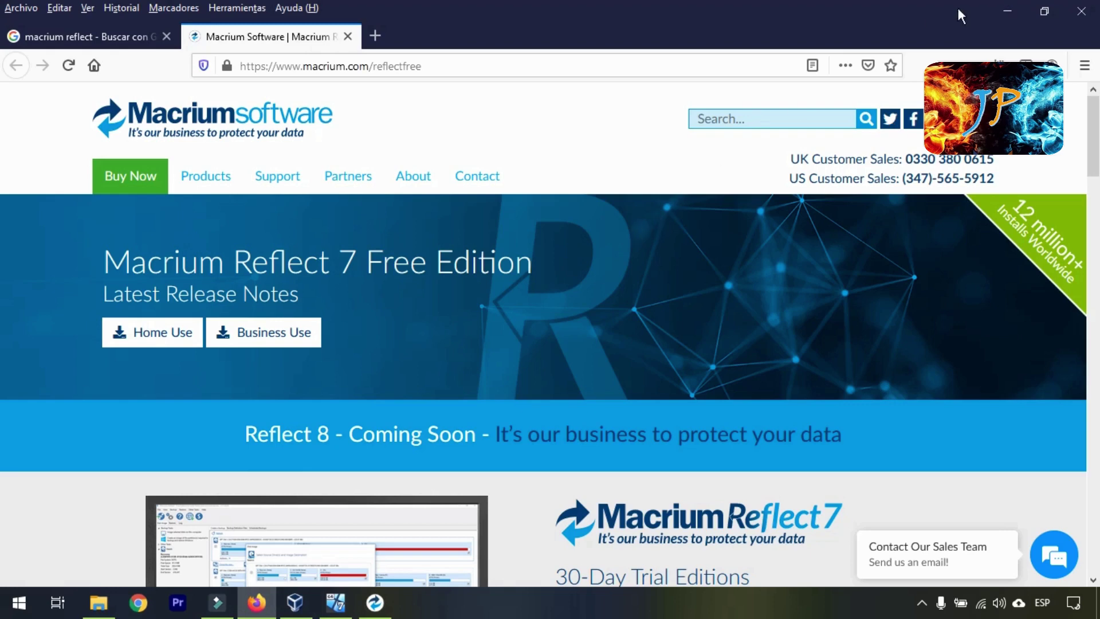
Switch to the Windows 7 virtual machine and launch Macrium Reflect with permission to make changes, showing its backup tasks.
{"action": "left_click", "coordinate": [996, 8]}
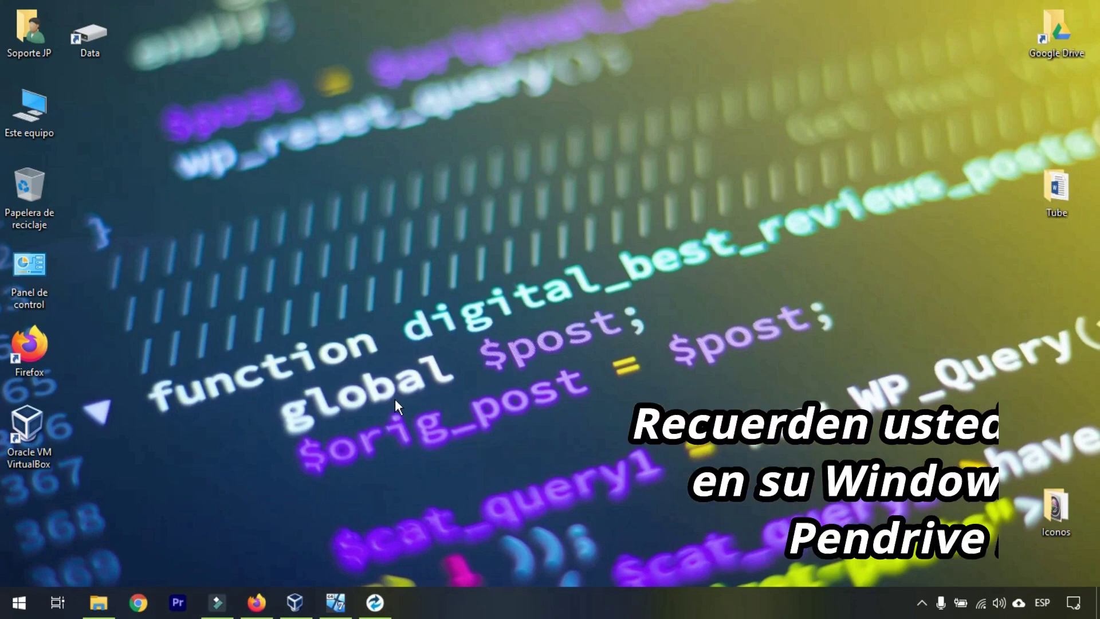
{"action": "left_click", "coordinate": [335, 602]}
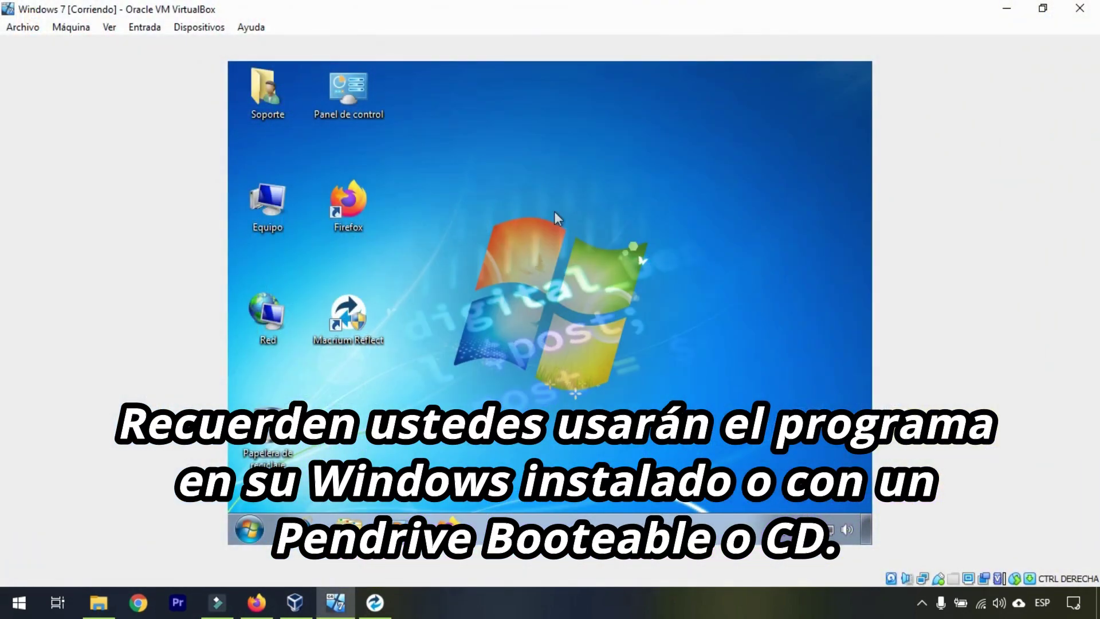
{"action": "double_click", "coordinate": [348, 315]}
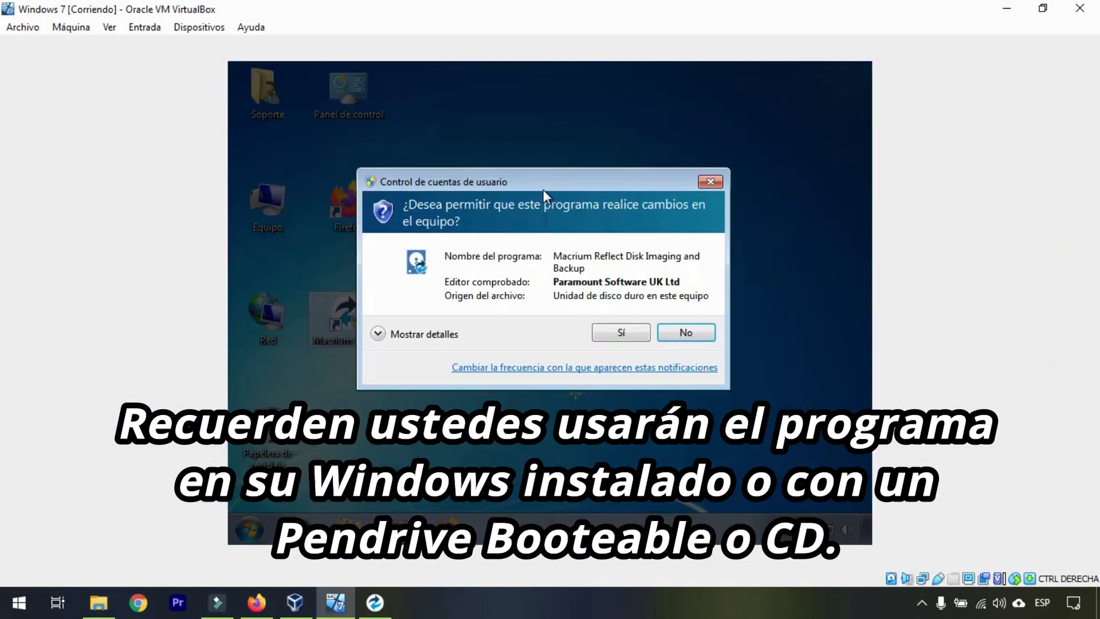
{"action": "left_click", "coordinate": [619, 338]}
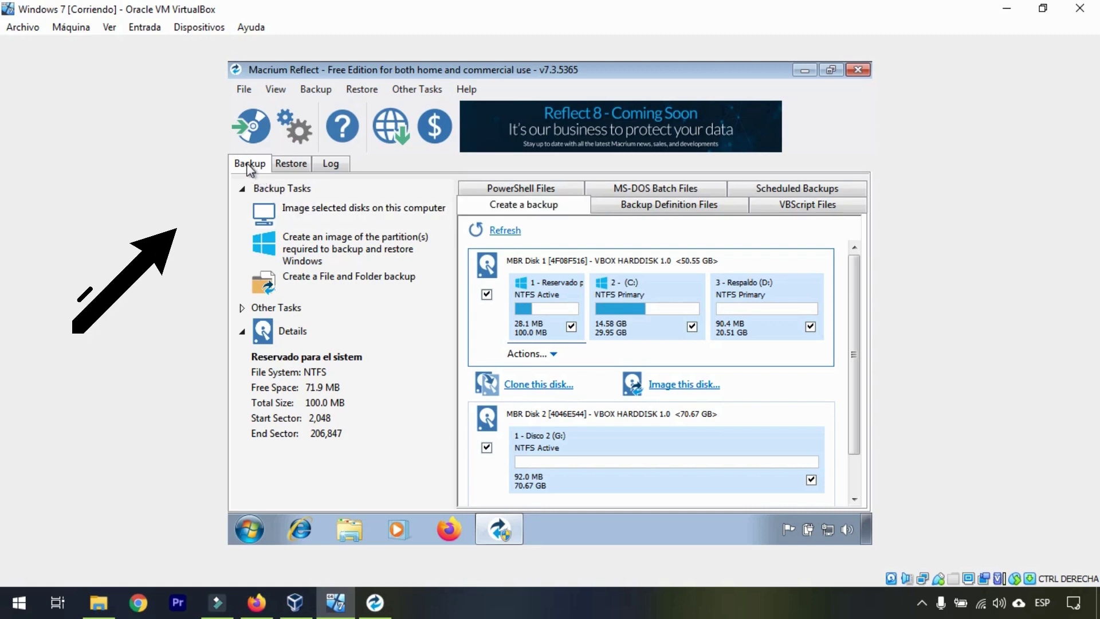
{"action": "left_click", "coordinate": [248, 166]}
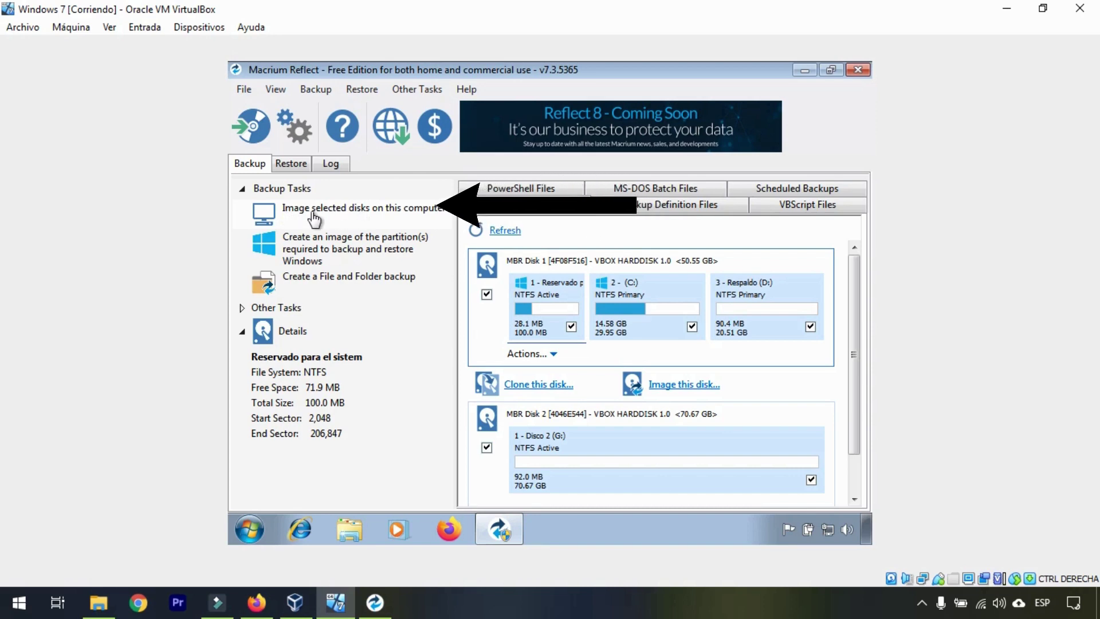
{"action": "left_click", "coordinate": [362, 213]}
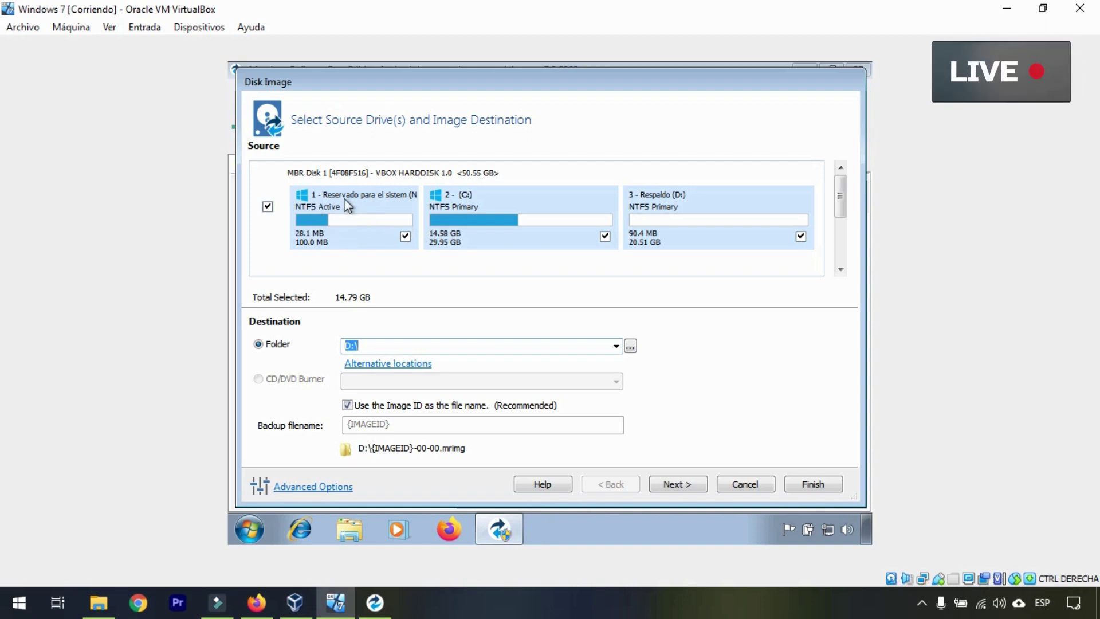
{"action": "left_click", "coordinate": [490, 205]}
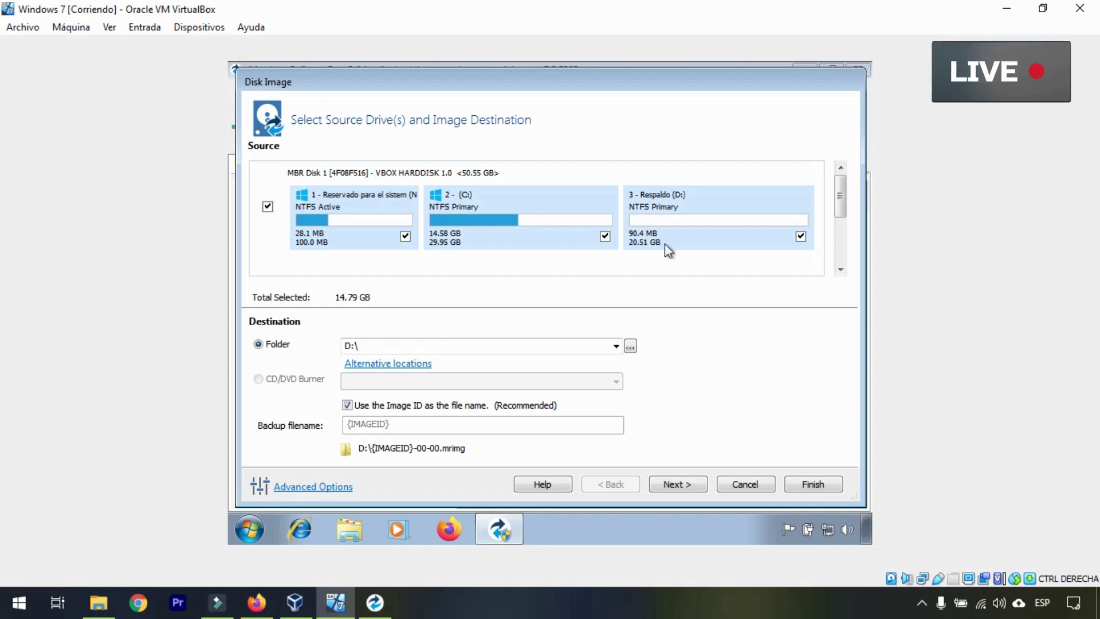
{"action": "left_click", "coordinate": [800, 239]}
{"action": "left_click", "coordinate": [746, 485]}
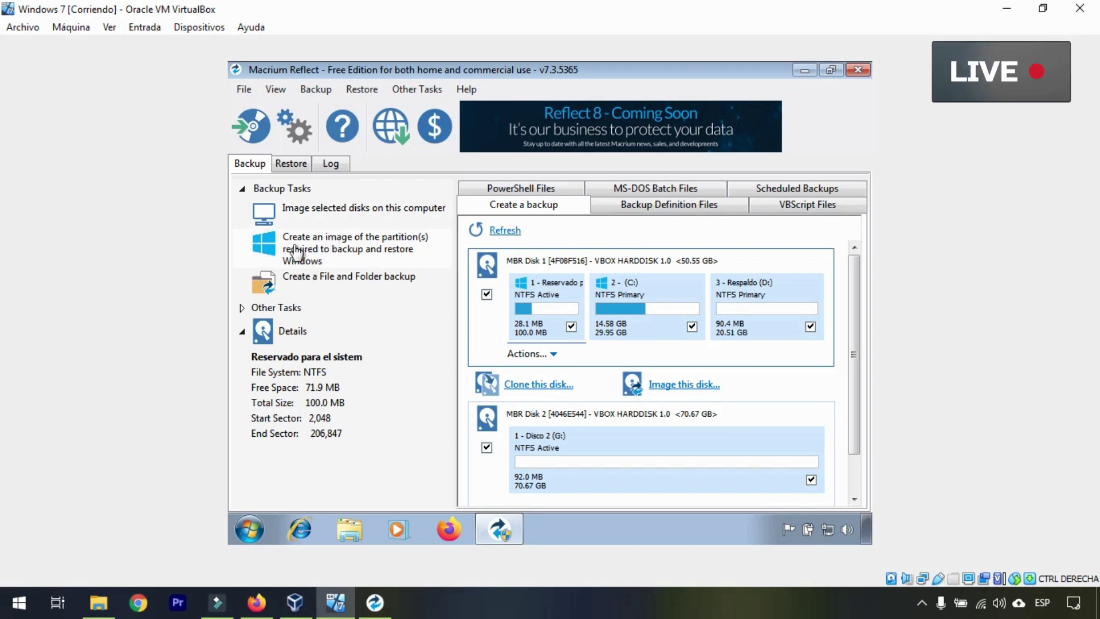
Start an image of the partitions required to back up and restore Windows, with Respaldo (D:) as the destination folder.
{"action": "left_click", "coordinate": [356, 248]}
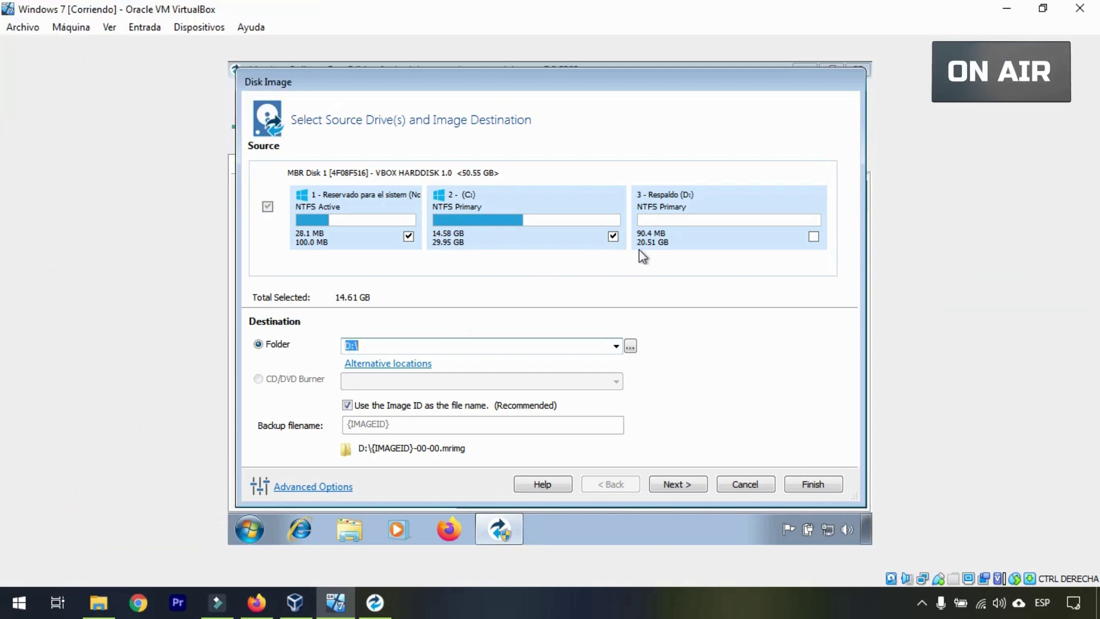
{"action": "left_click", "coordinate": [629, 348]}
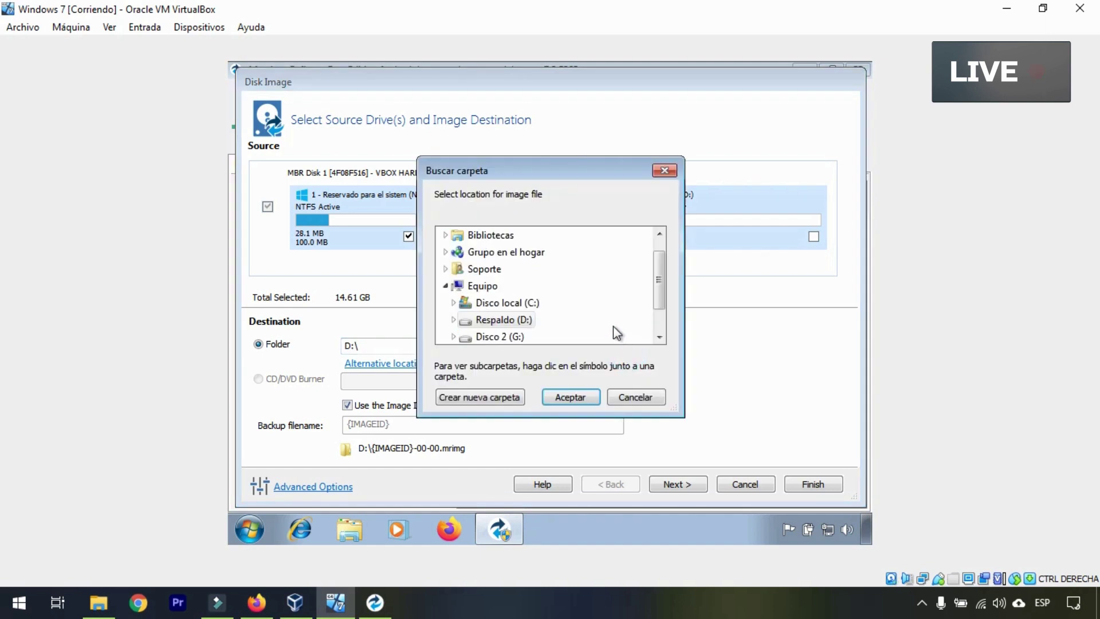
{"action": "left_click", "coordinate": [454, 320]}
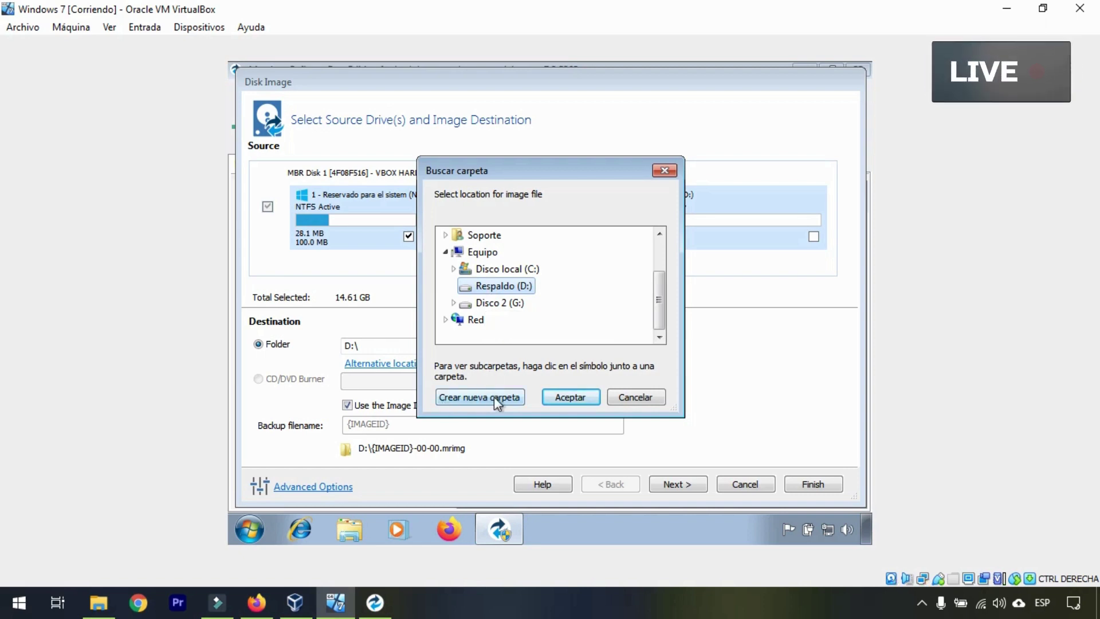
{"action": "left_click", "coordinate": [565, 397]}
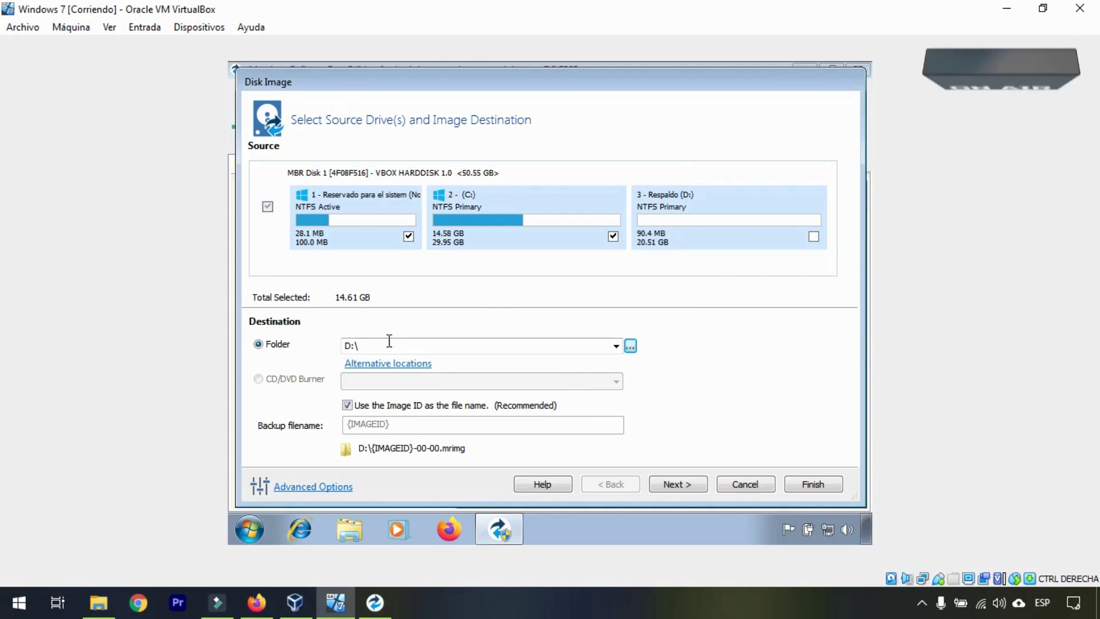
Turn off using the image ID as file name, name the backup "Windows 7 CopiaSeg", and proceed to the backup plan.
{"action": "left_click", "coordinate": [348, 406]}
{"action": "left_click", "coordinate": [367, 423]}
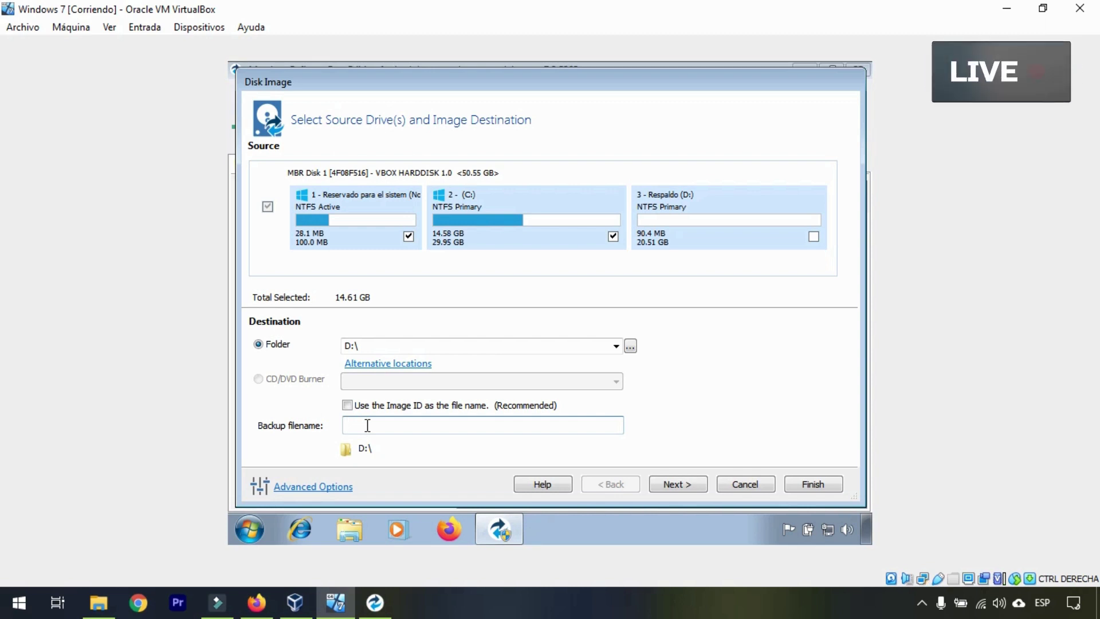
{"action": "type", "text": "Windows "}
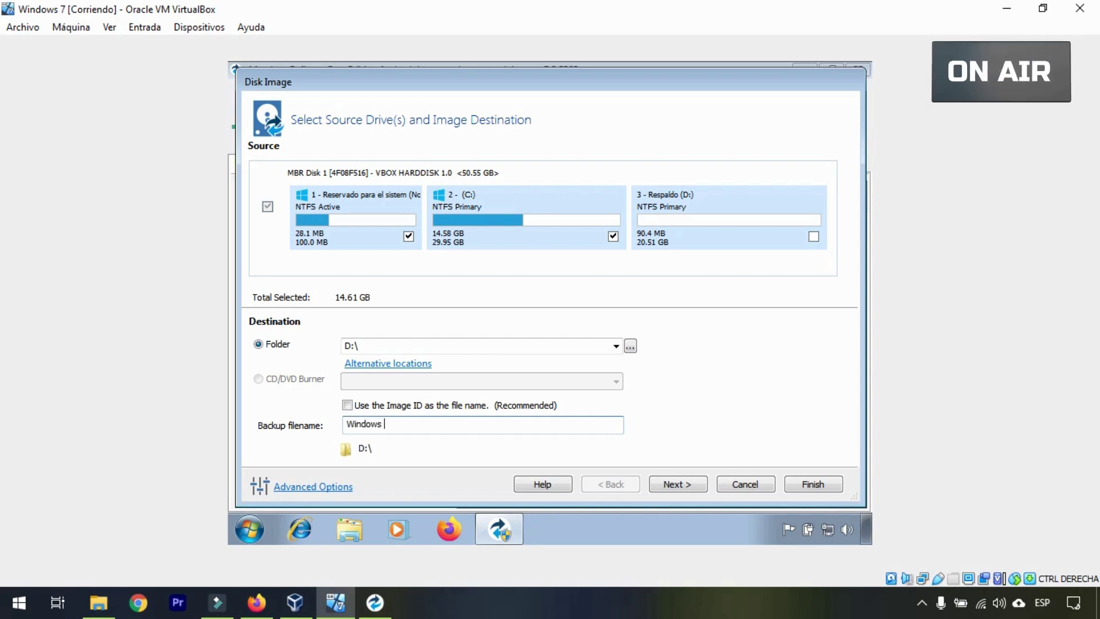
{"action": "type", "text": "7 Copia"}
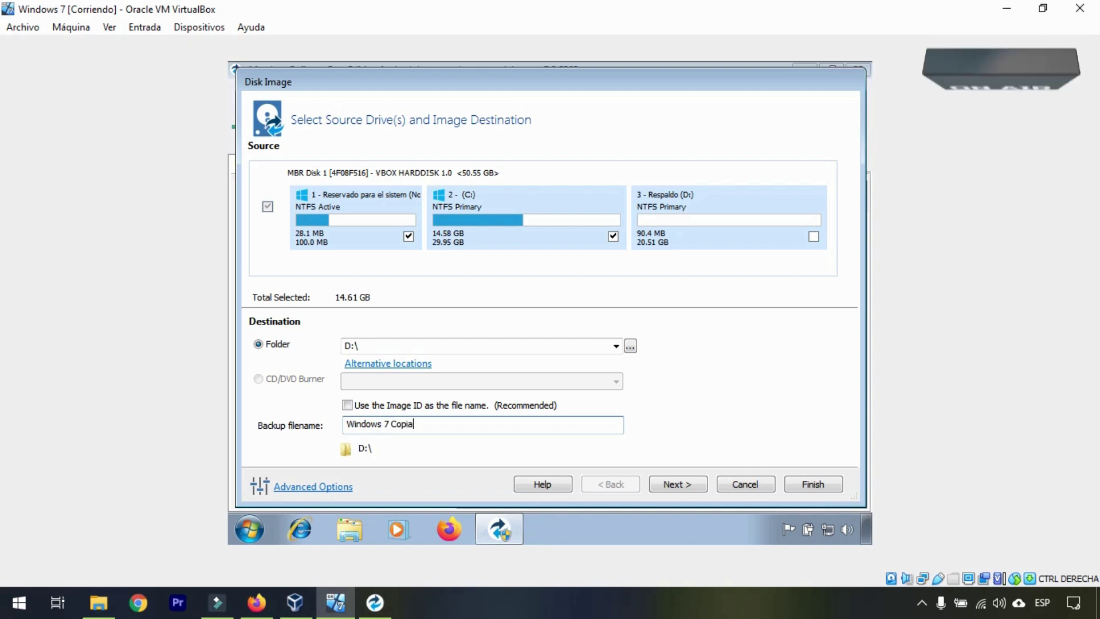
{"action": "type", "text": "Seg"}
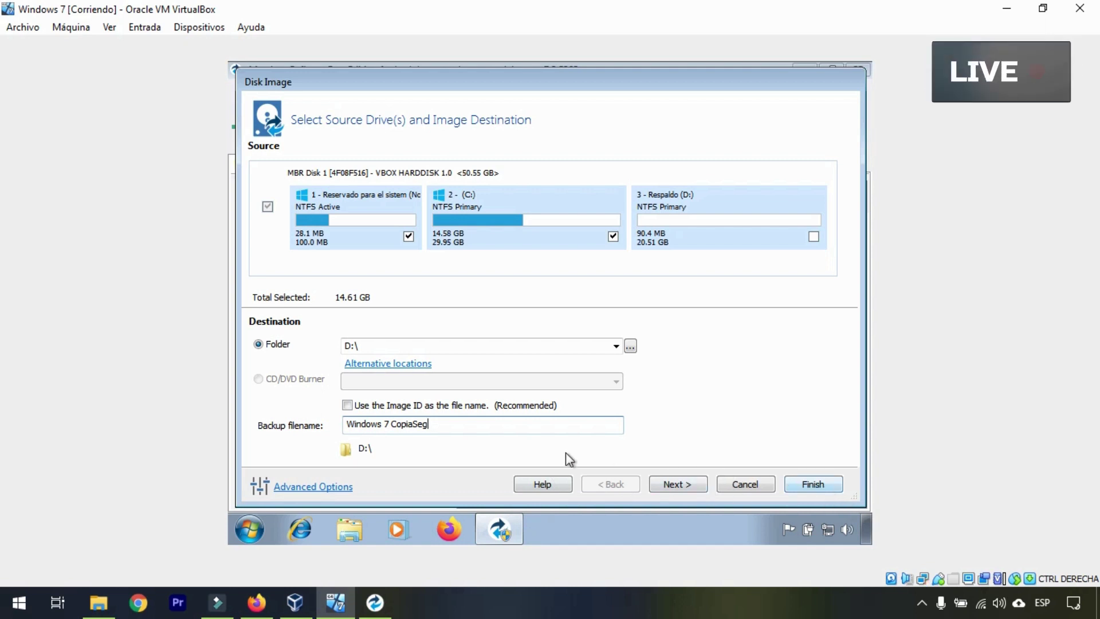
{"action": "left_click", "coordinate": [678, 485]}
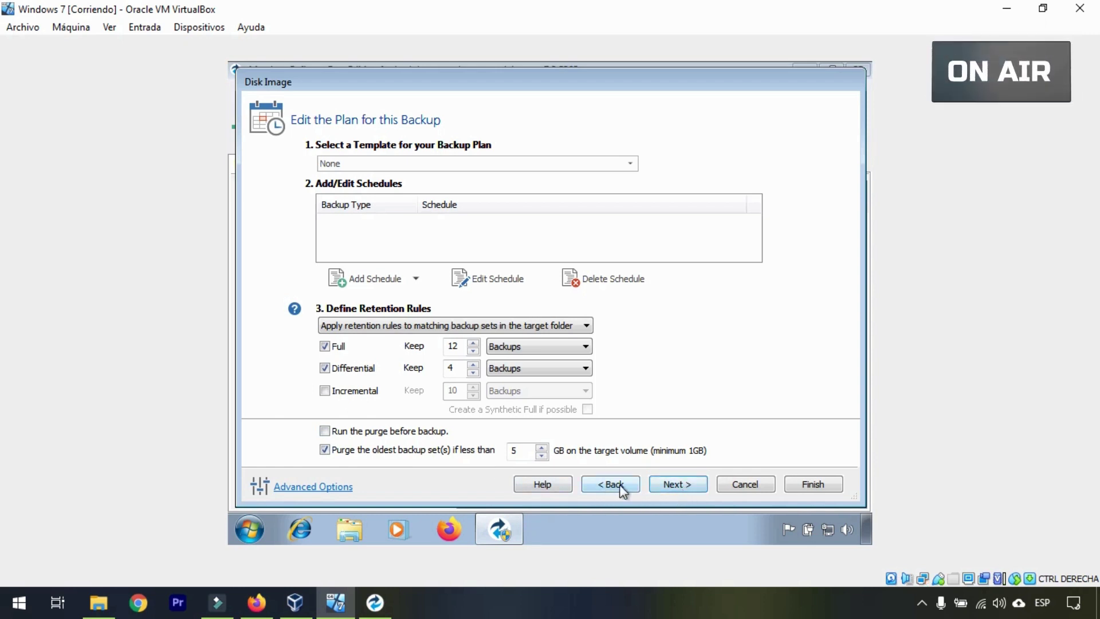
{"action": "left_click", "coordinate": [293, 488]}
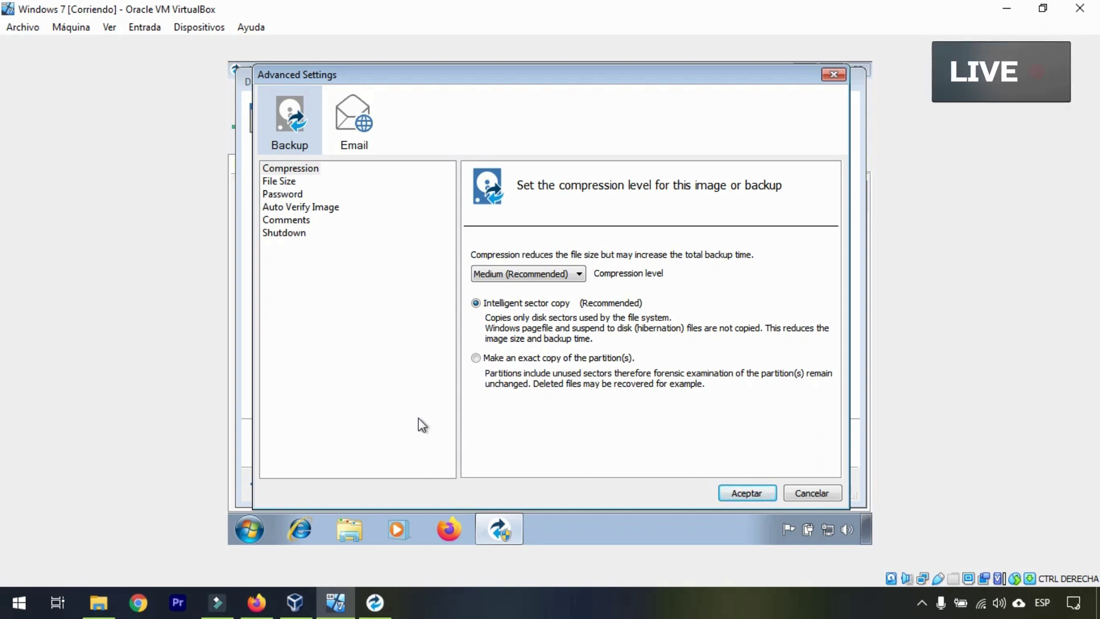
{"action": "left_click", "coordinate": [278, 181]}
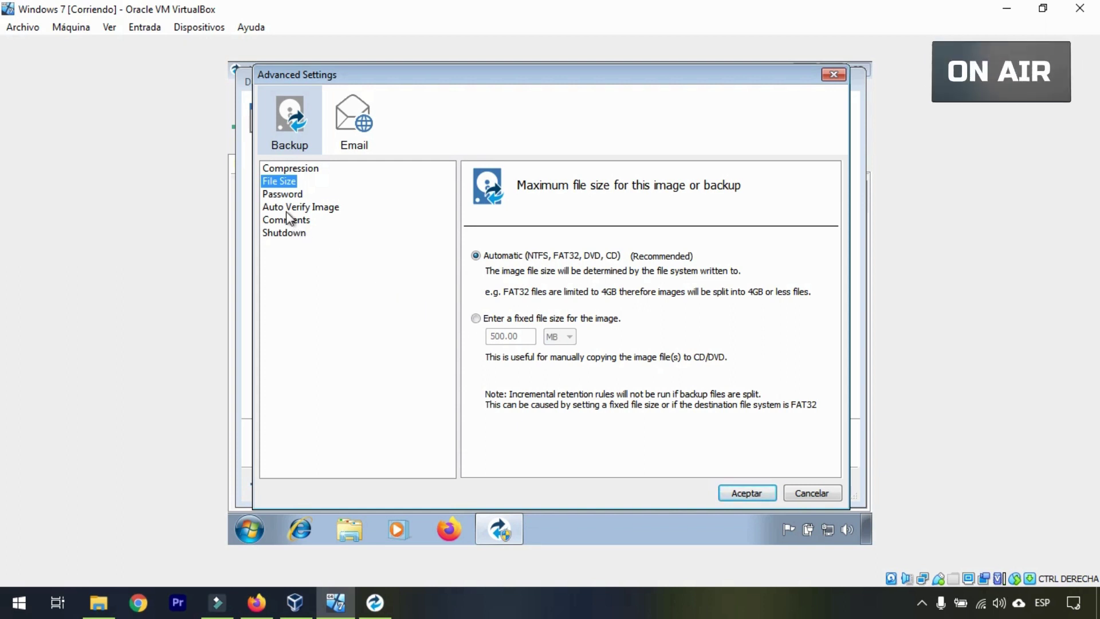
{"action": "left_click", "coordinate": [475, 318]}
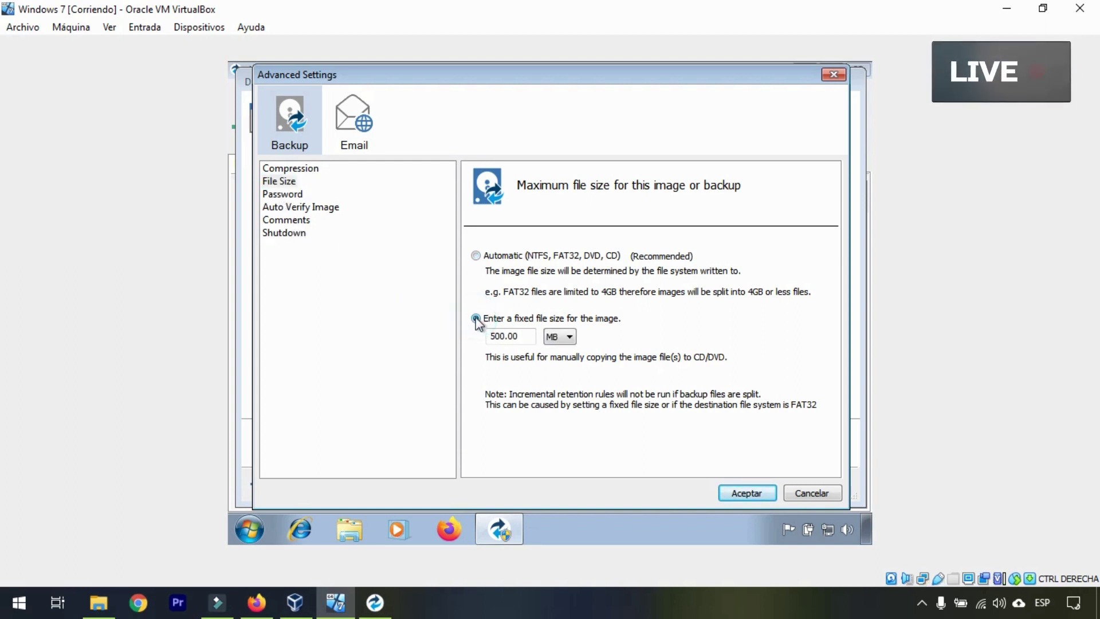
{"action": "left_click", "coordinate": [565, 338]}
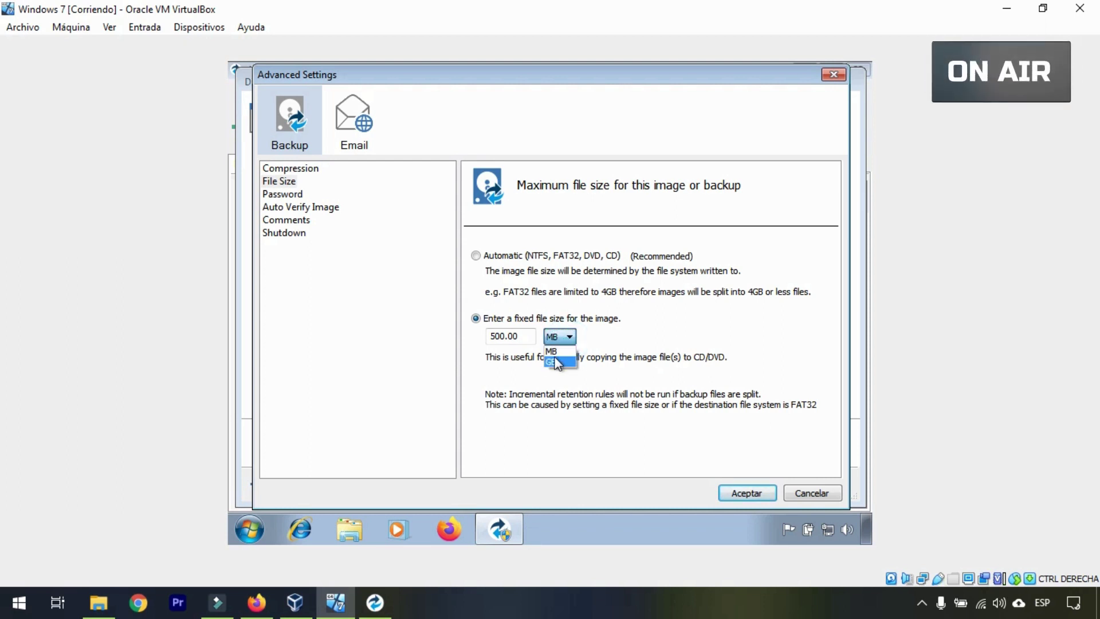
{"action": "left_click", "coordinate": [554, 362]}
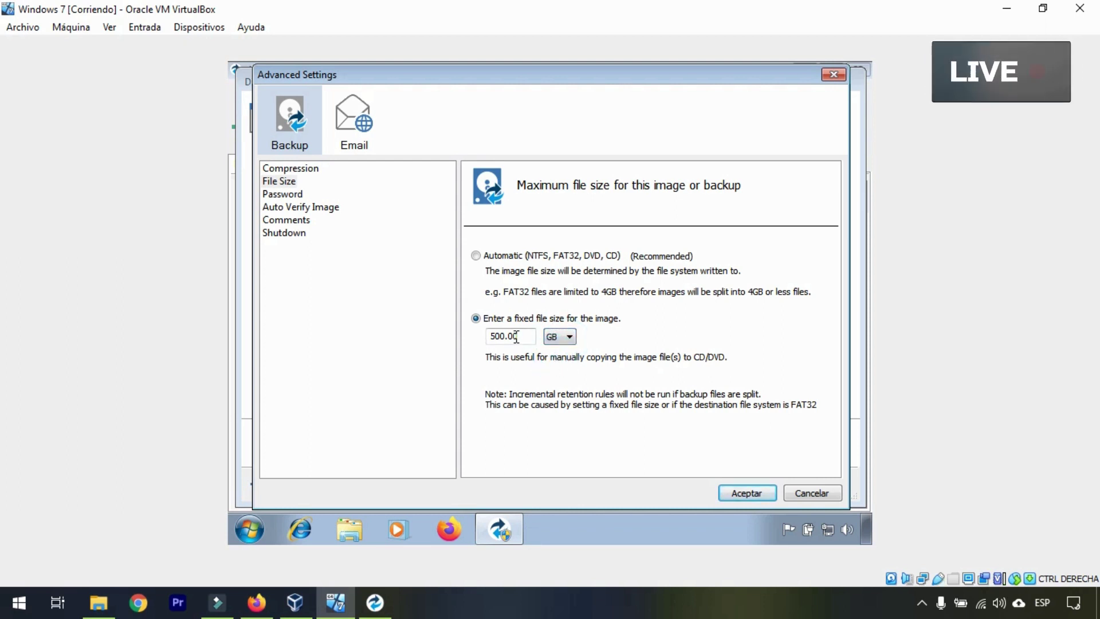
{"action": "left_click_drag", "start_coordinate": [516, 338], "coordinate": [471, 336]}
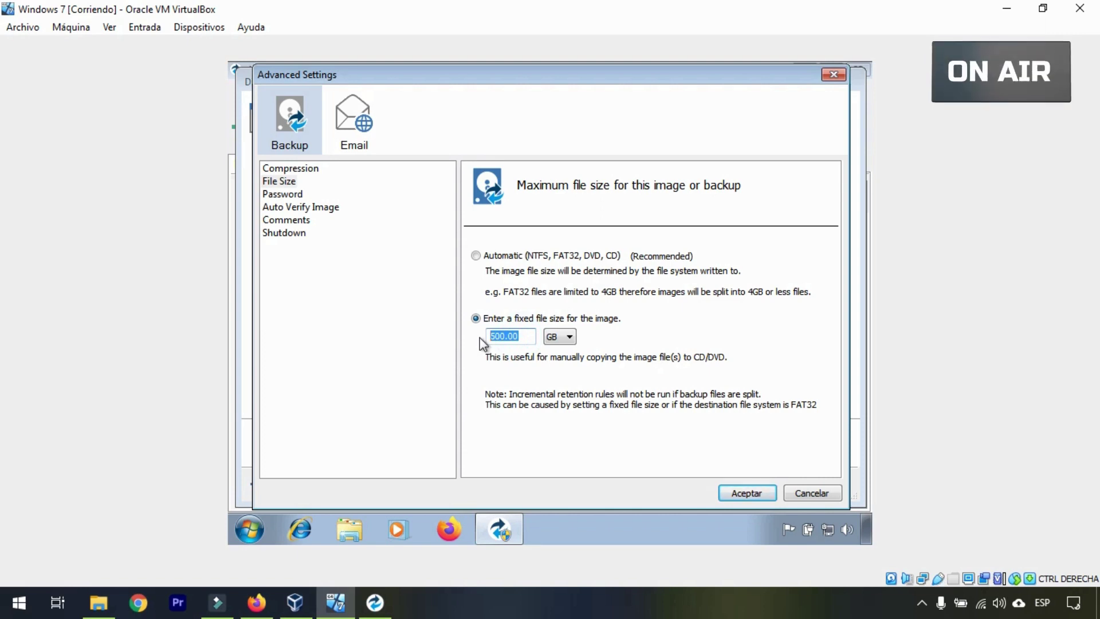
{"action": "type", "text": "4"}
{"action": "key", "text": "BackSpace"}
{"action": "type", "text": "3"}
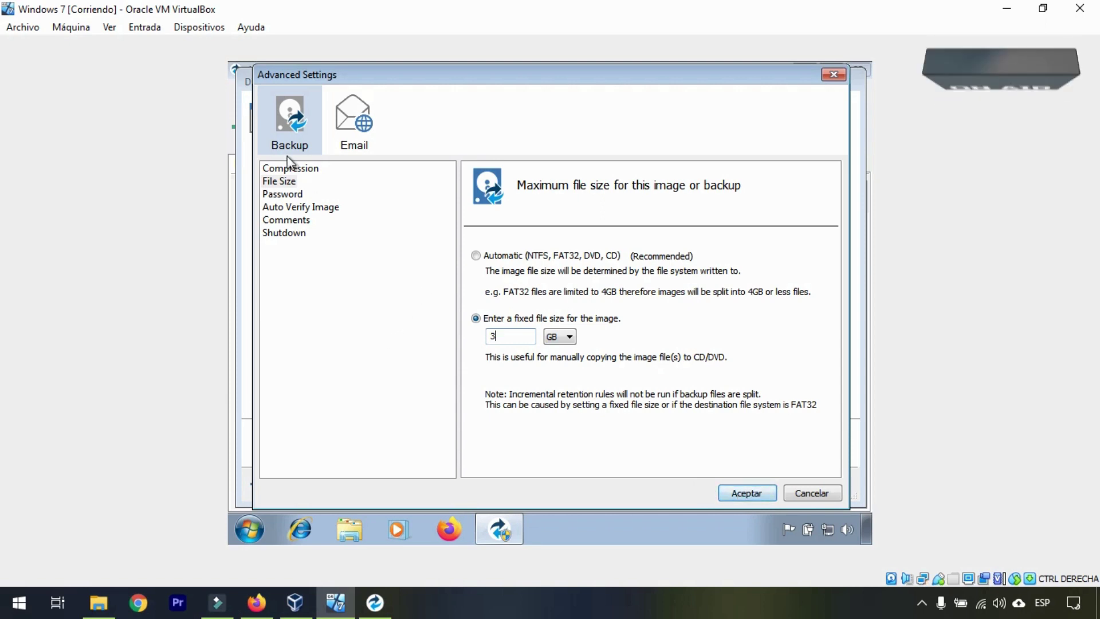
{"action": "left_click", "coordinate": [813, 492]}
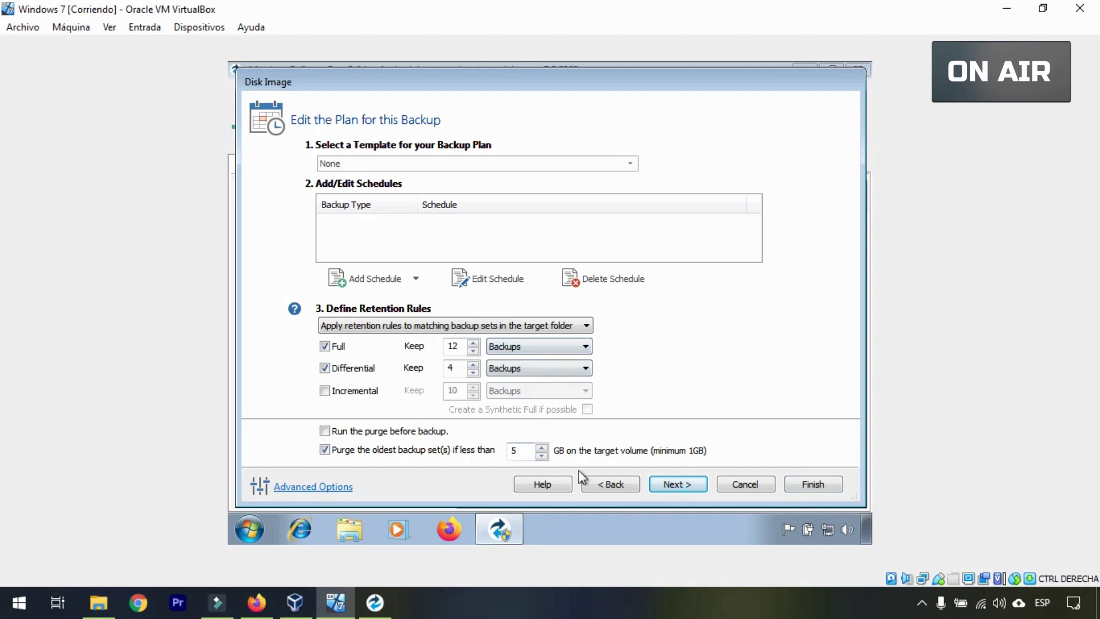
Review the imaging summary, finish the wizard, and run the backup now without saving an XML backup definition file.
{"action": "left_click", "coordinate": [676, 487]}
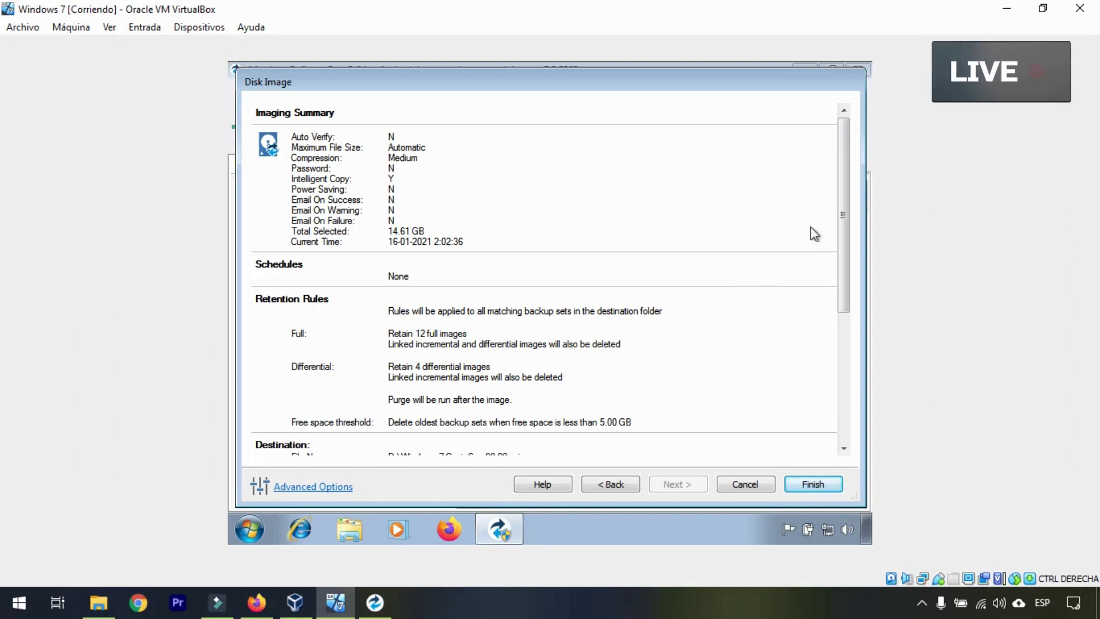
{"action": "left_click", "coordinate": [841, 201]}
{"action": "left_click_drag", "start_coordinate": [841, 202], "coordinate": [841, 374]}
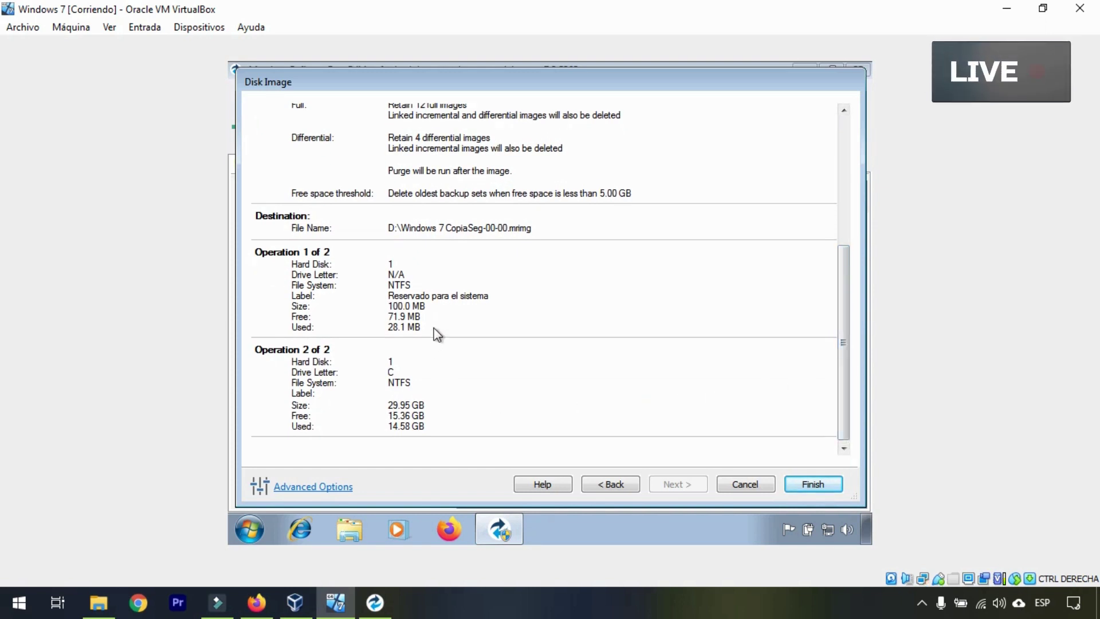
{"action": "left_click", "coordinate": [805, 484]}
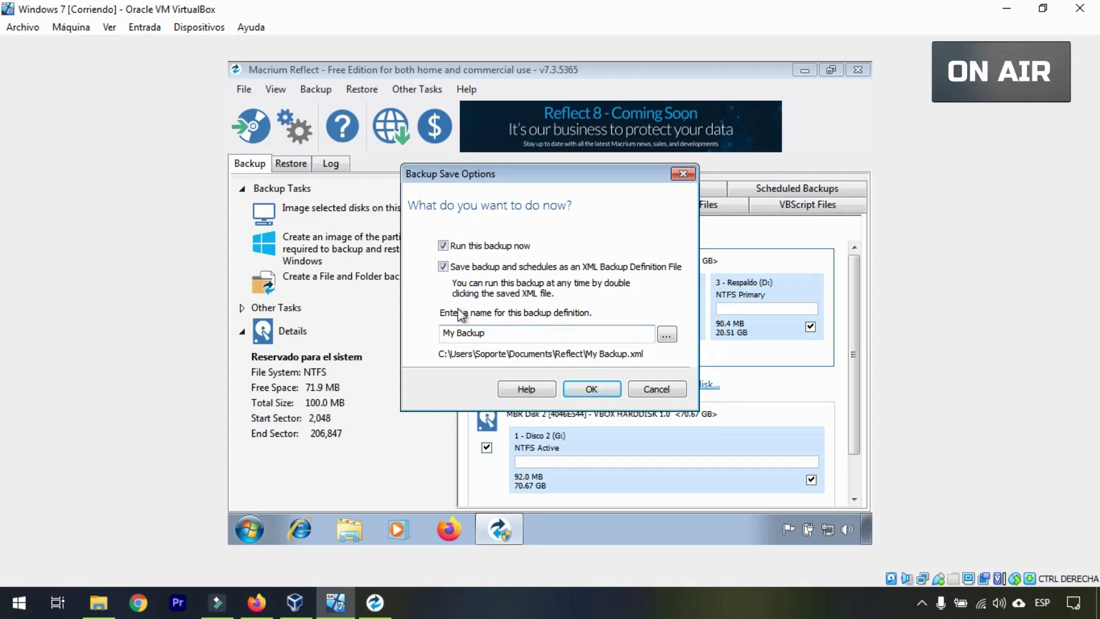
{"action": "left_click", "coordinate": [444, 267]}
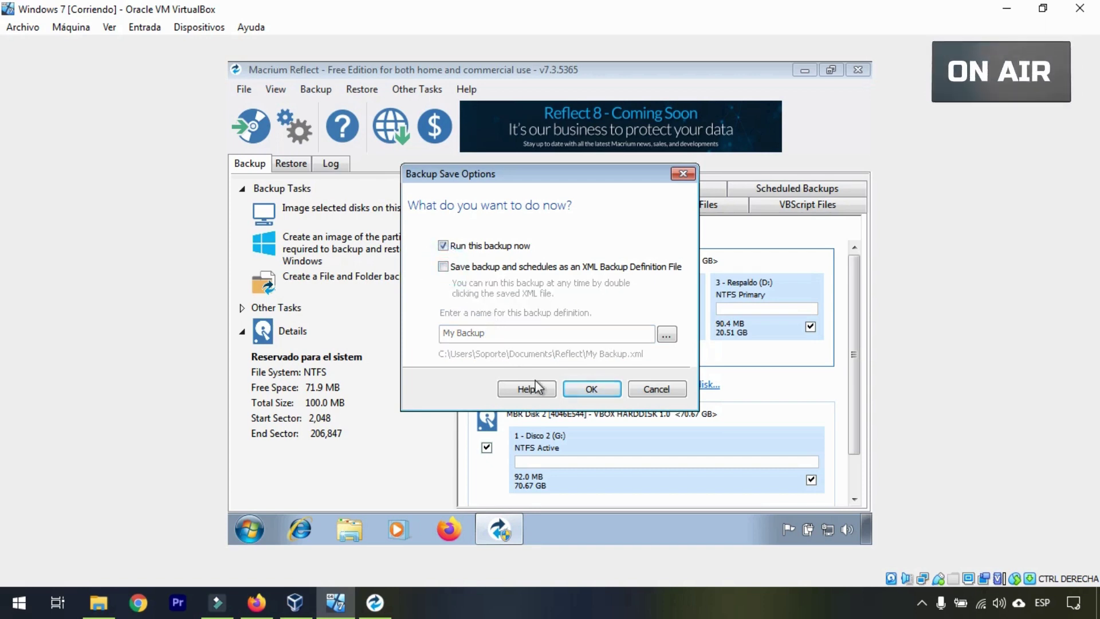
{"action": "left_click", "coordinate": [595, 392]}
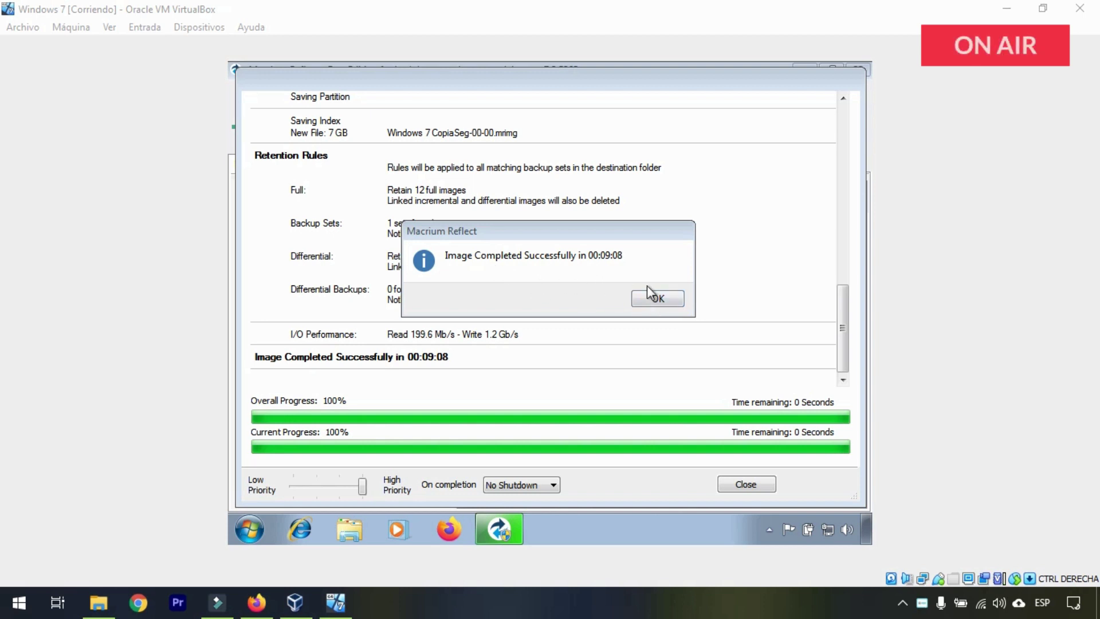
Dismiss the image completion message and close the backup progress window.
{"action": "left_click", "coordinate": [659, 306]}
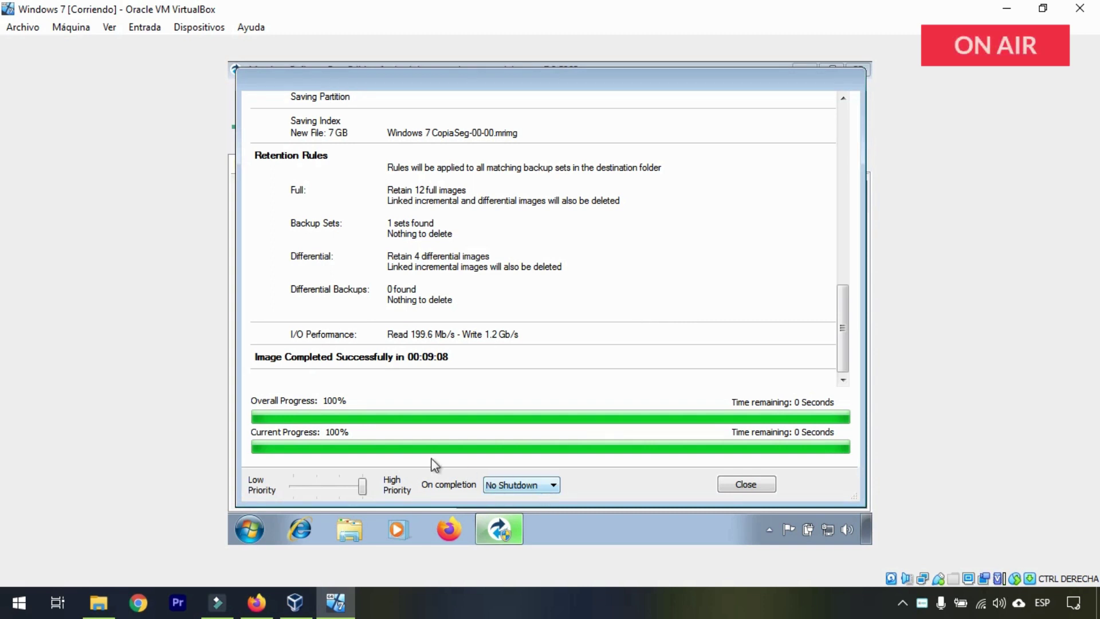
{"action": "left_click", "coordinate": [551, 491]}
{"action": "left_click", "coordinate": [739, 487]}
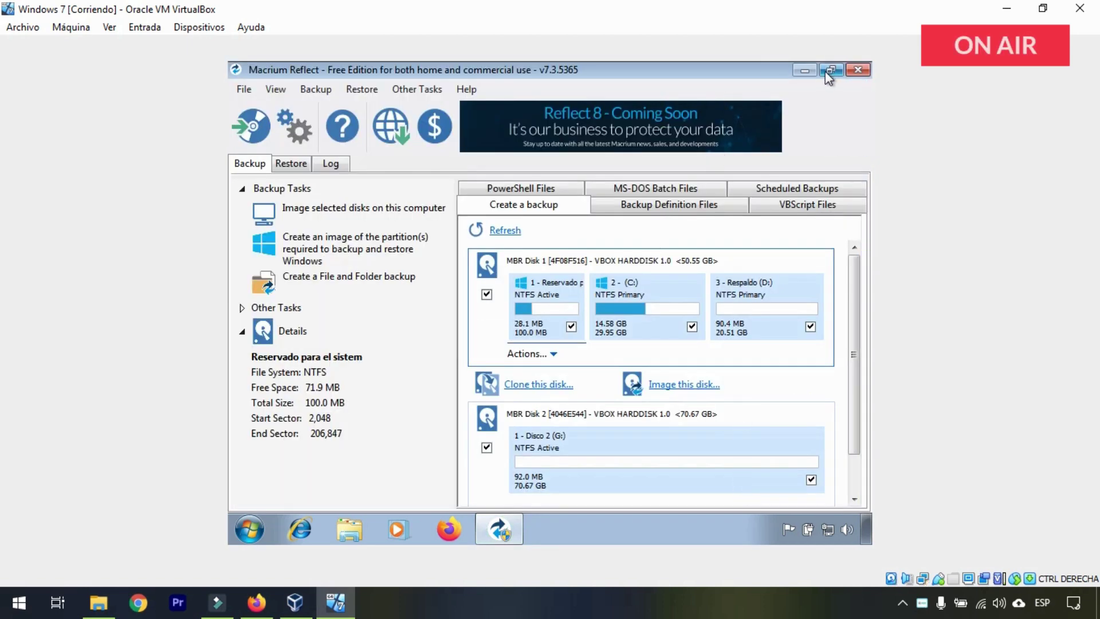
Minimize Macrium Reflect and open the Respaldo (D:) drive in Equipo to check the created image file.
{"action": "left_click", "coordinate": [805, 71]}
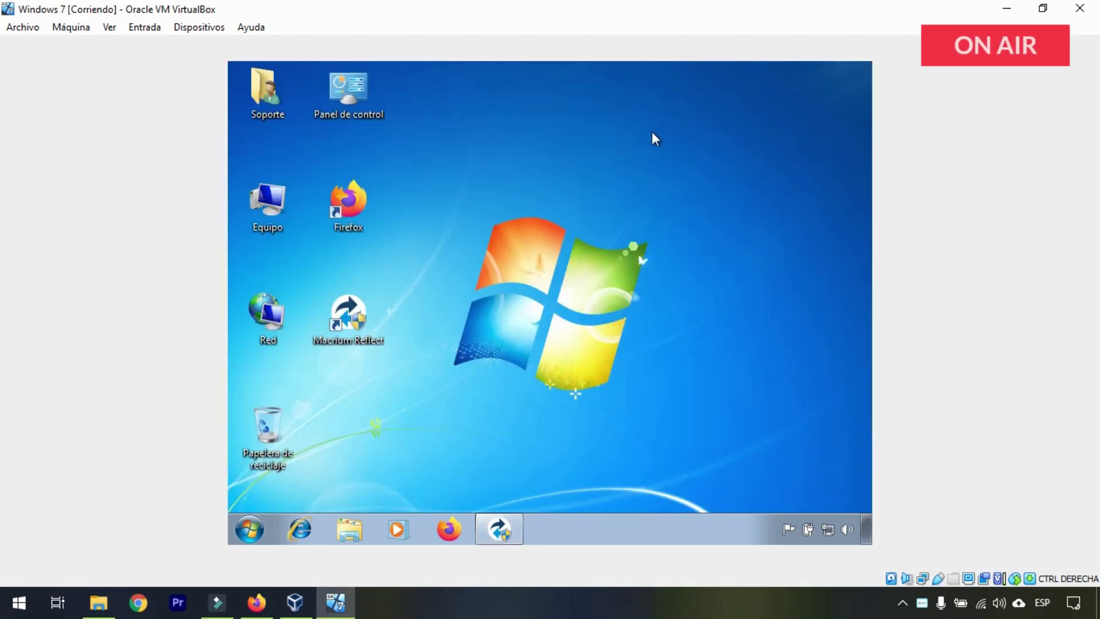
{"action": "double_click", "coordinate": [265, 209]}
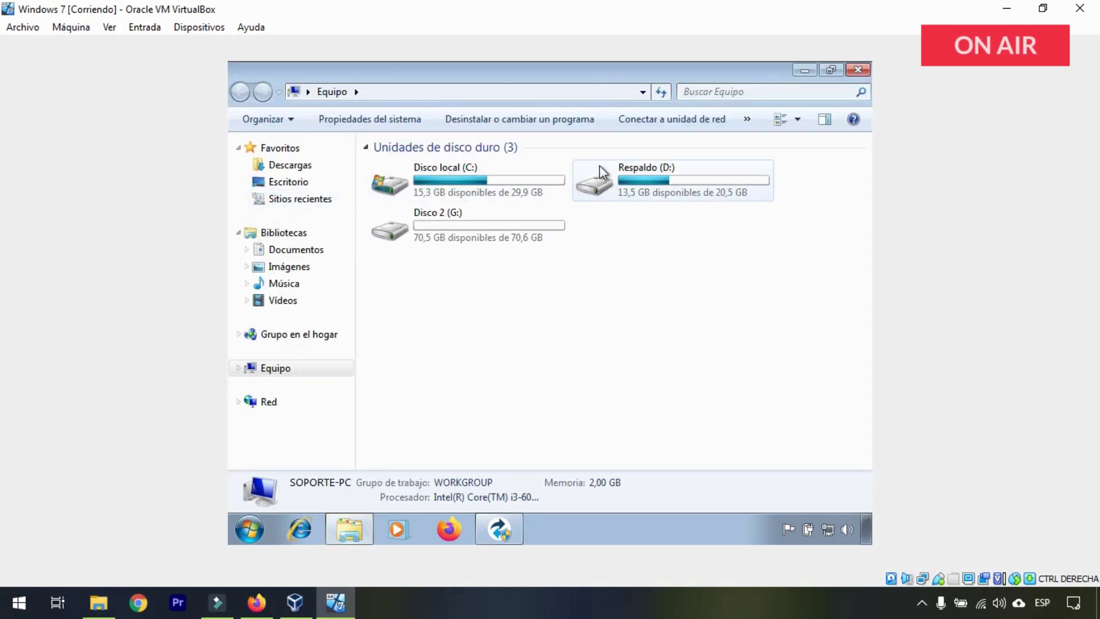
{"action": "double_click", "coordinate": [636, 182]}
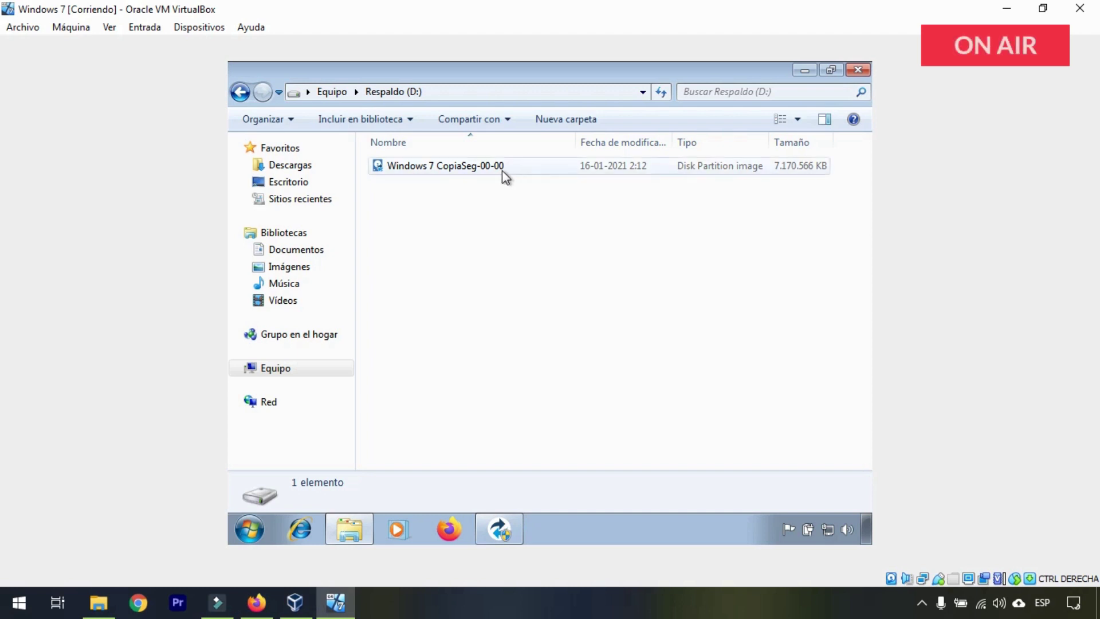
Check the Windows 7 CopiaSeg-00-00 image file, return to Equipo, inspect drives G: and C:, and close the window.
{"action": "left_click", "coordinate": [405, 170]}
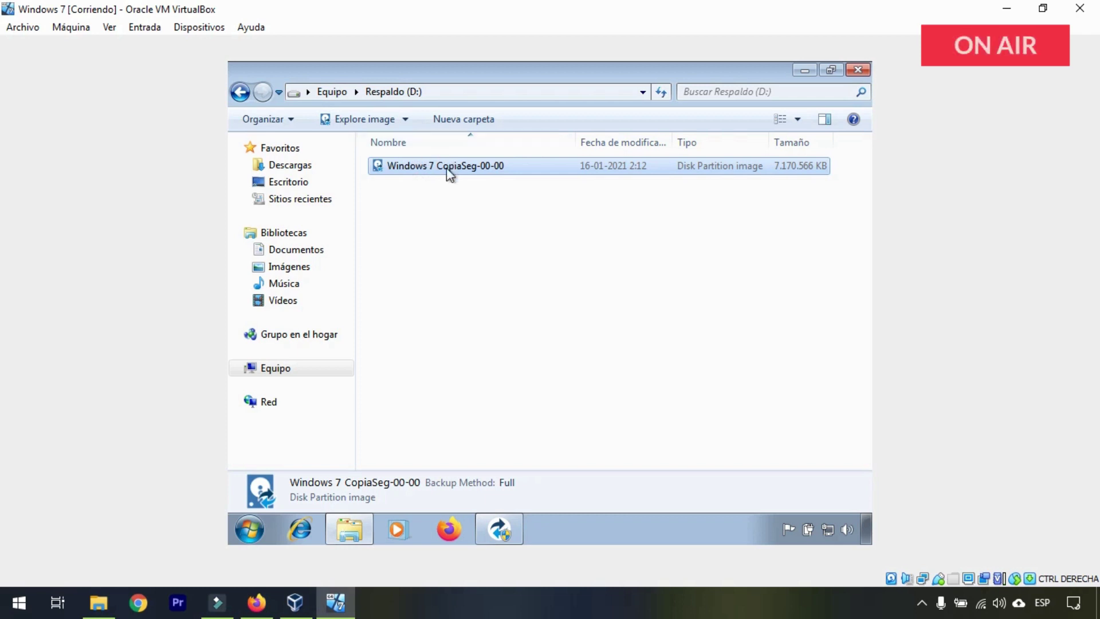
{"action": "left_click", "coordinate": [243, 94]}
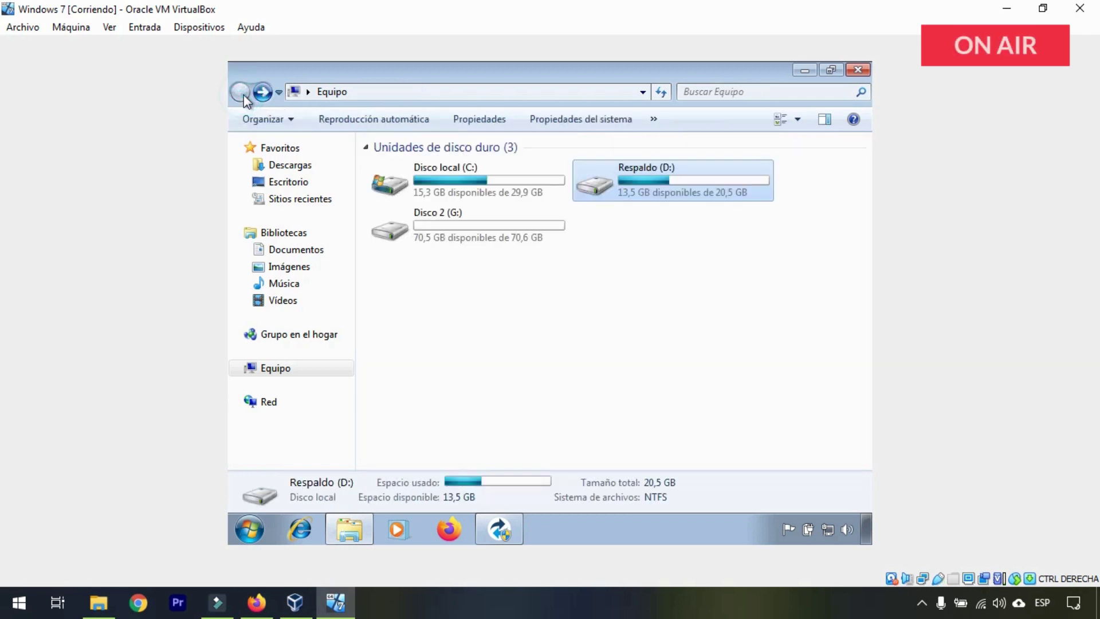
{"action": "left_click", "coordinate": [426, 225]}
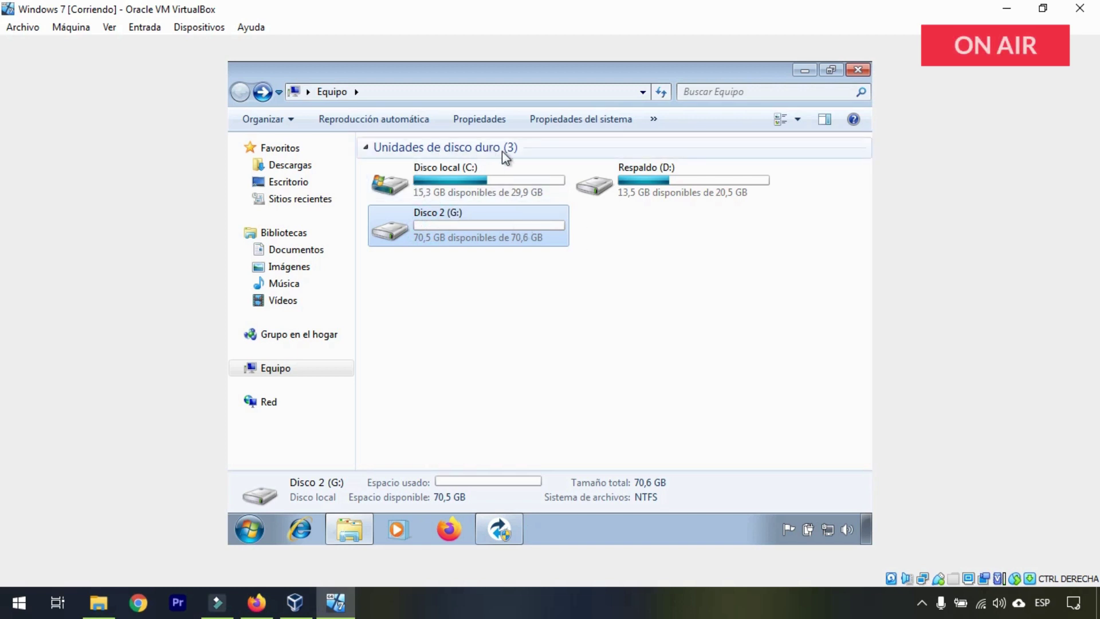
{"action": "mouse_move", "coordinate": [407, 188]}
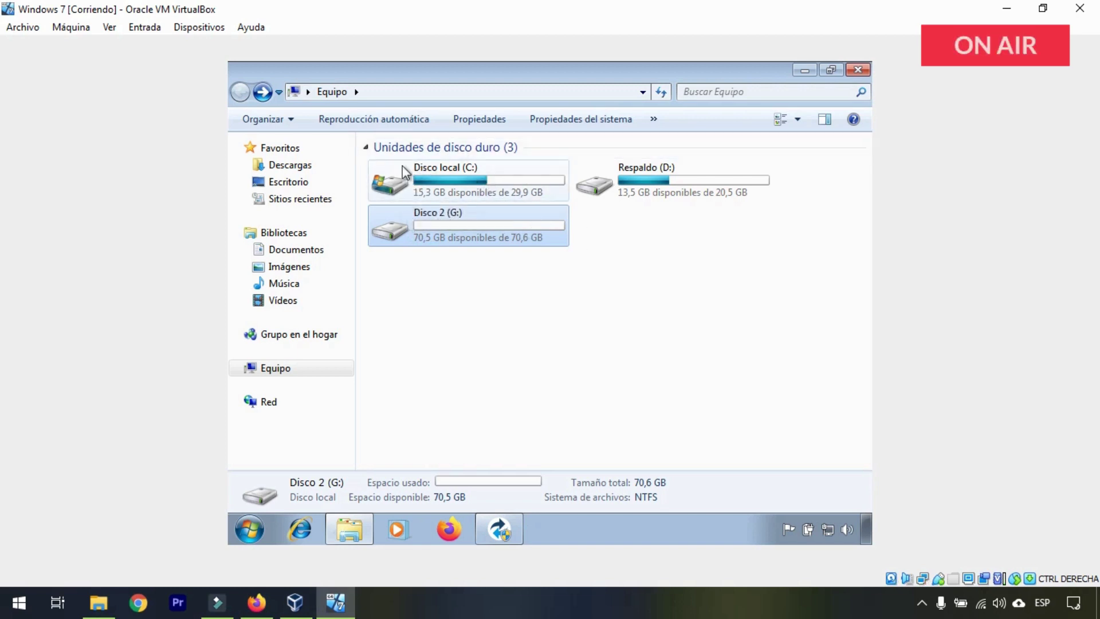
{"action": "left_click", "coordinate": [401, 182]}
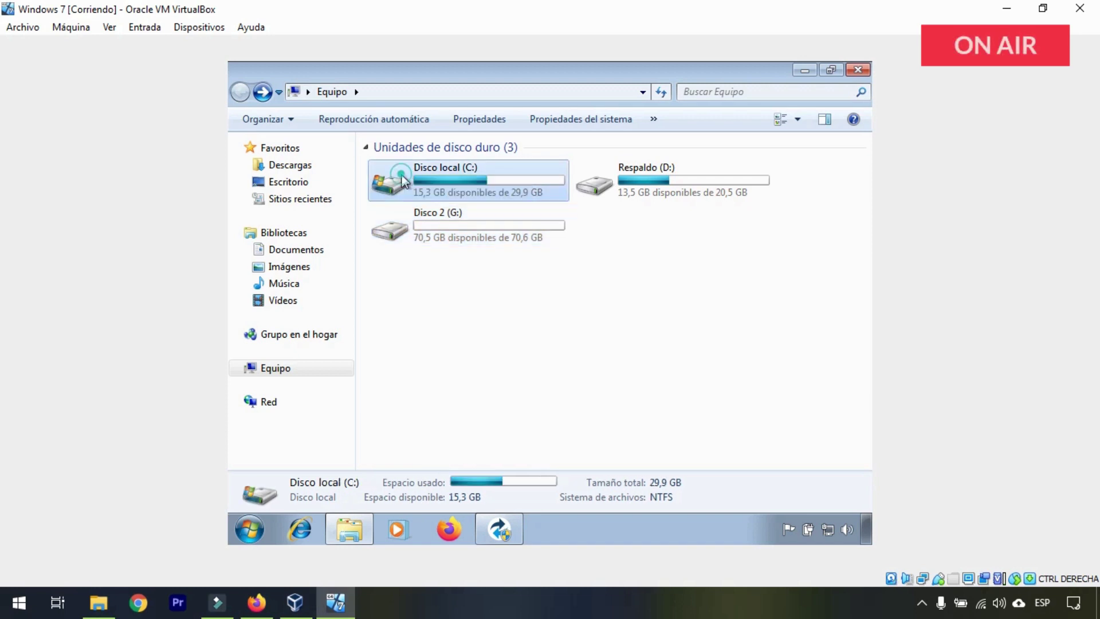
{"action": "left_click", "coordinate": [855, 71]}
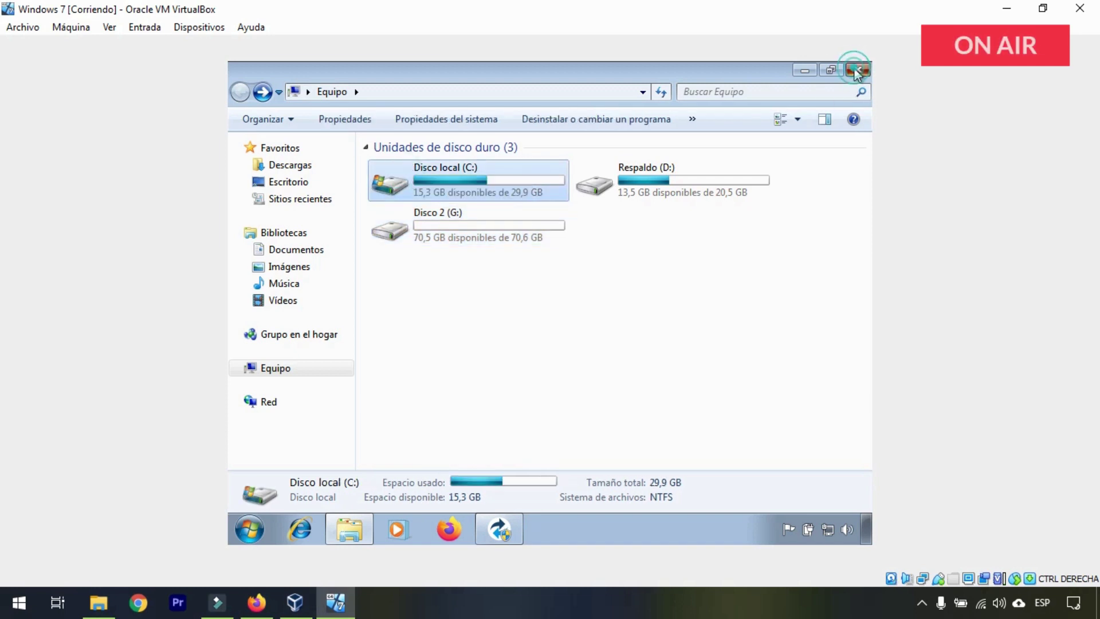
Switch to Macrium Reflect and load the Windows 7 CopiaSeg-00-00 image from Respaldo (D:) for restoring.
{"action": "left_click", "coordinate": [506, 528]}
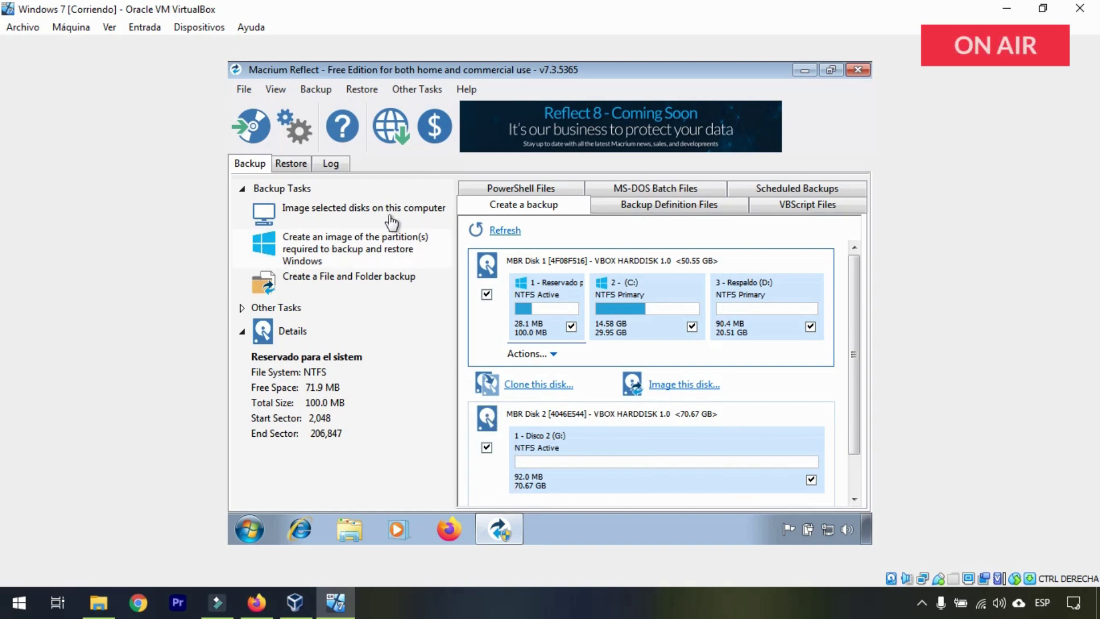
{"action": "left_click", "coordinate": [289, 165]}
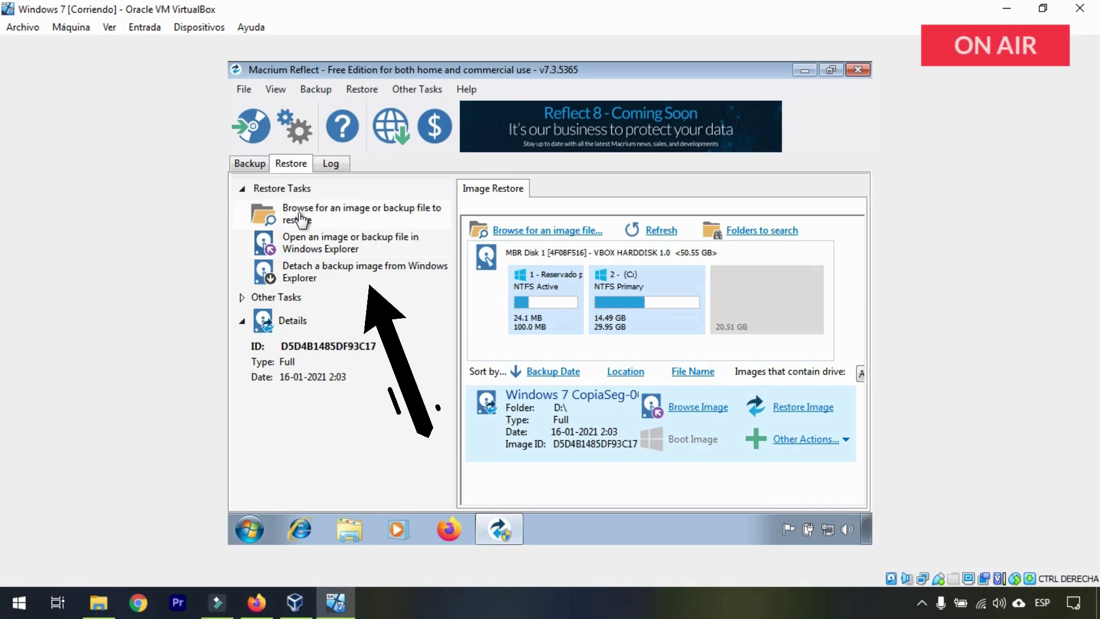
{"action": "left_click", "coordinate": [343, 216]}
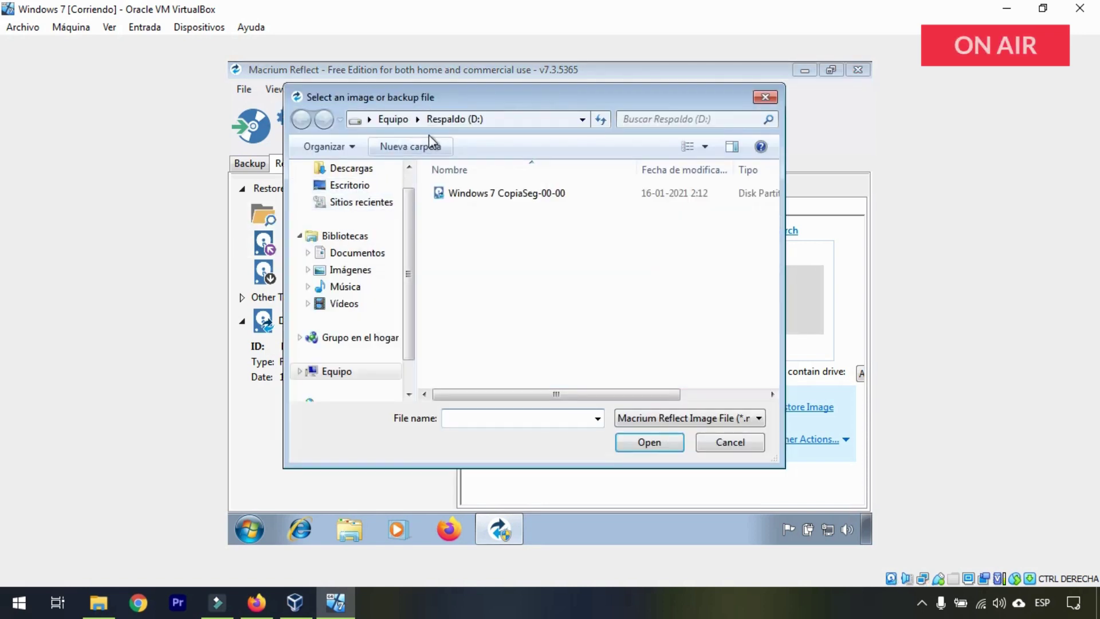
{"action": "left_click", "coordinate": [393, 119]}
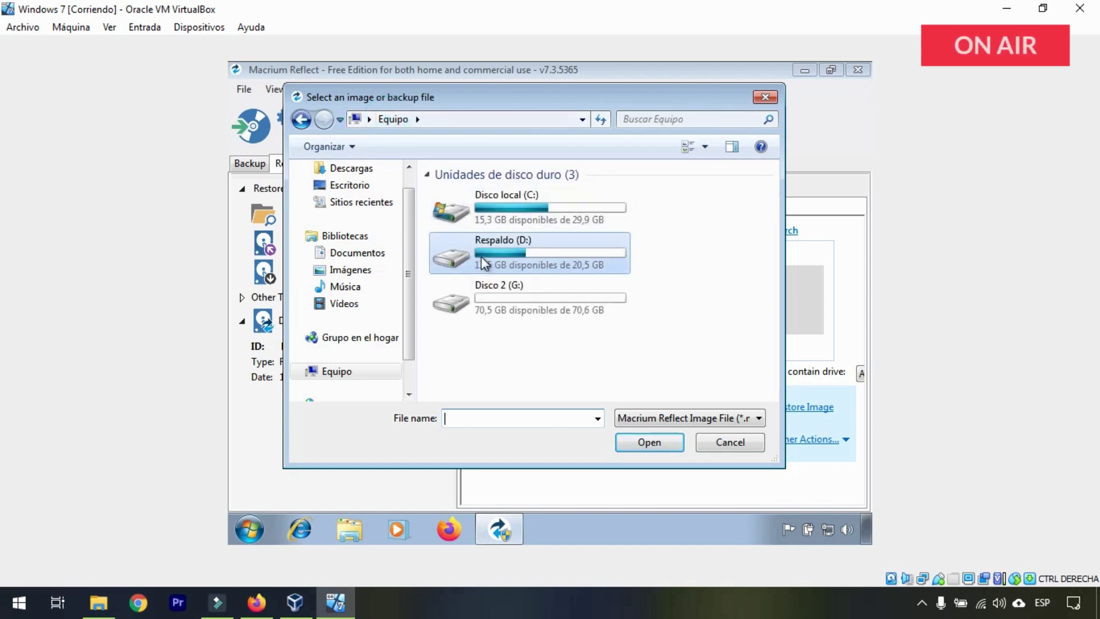
{"action": "double_click", "coordinate": [500, 252]}
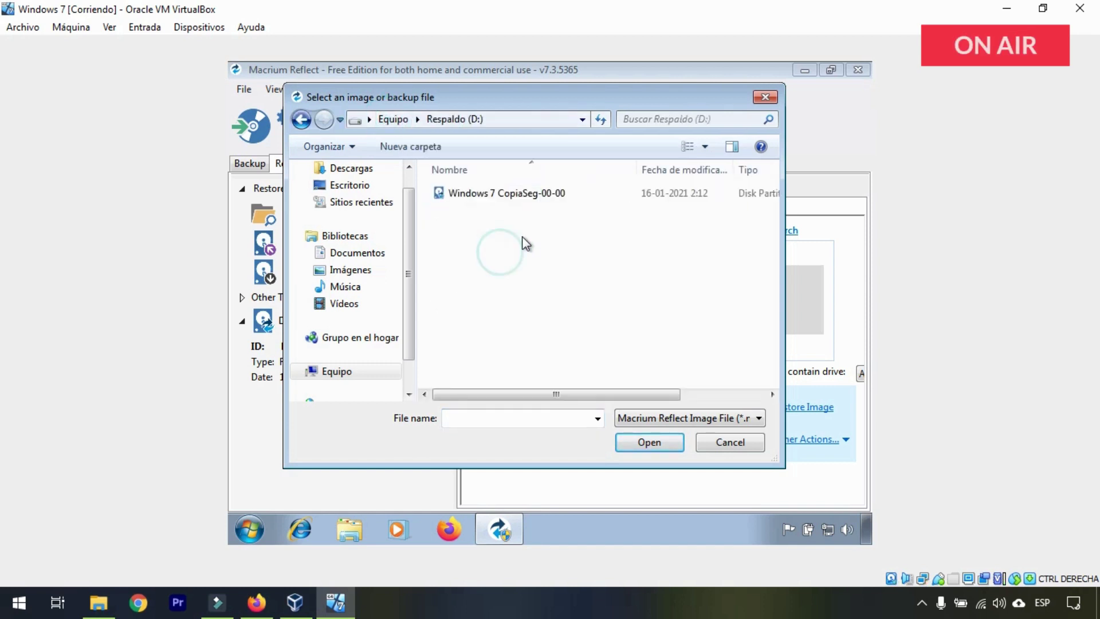
{"action": "left_click", "coordinate": [521, 197]}
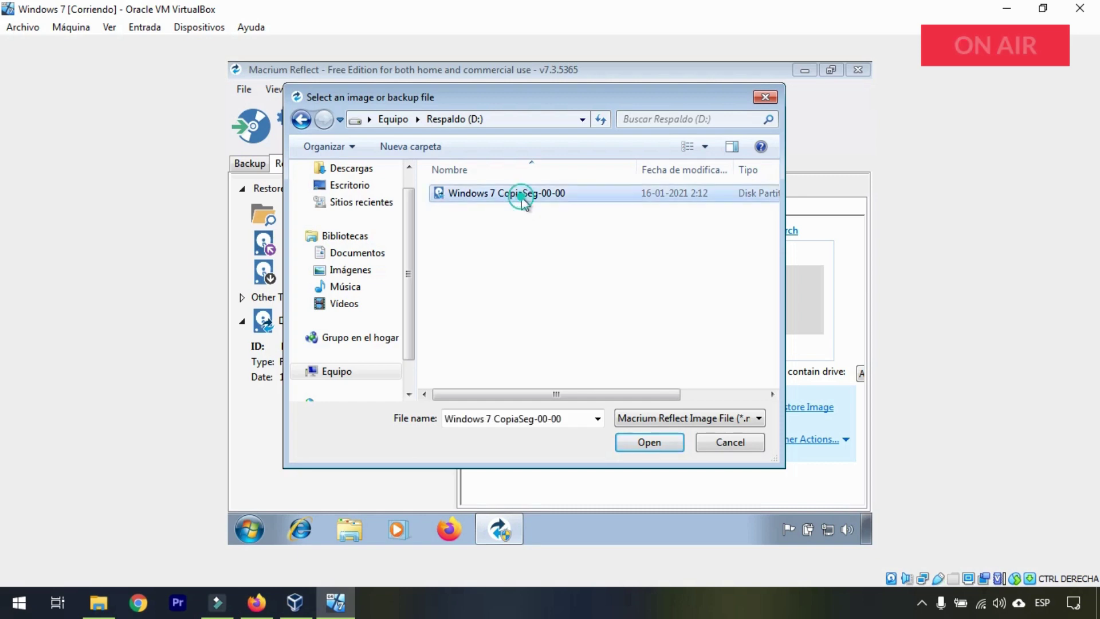
{"action": "left_click", "coordinate": [642, 444]}
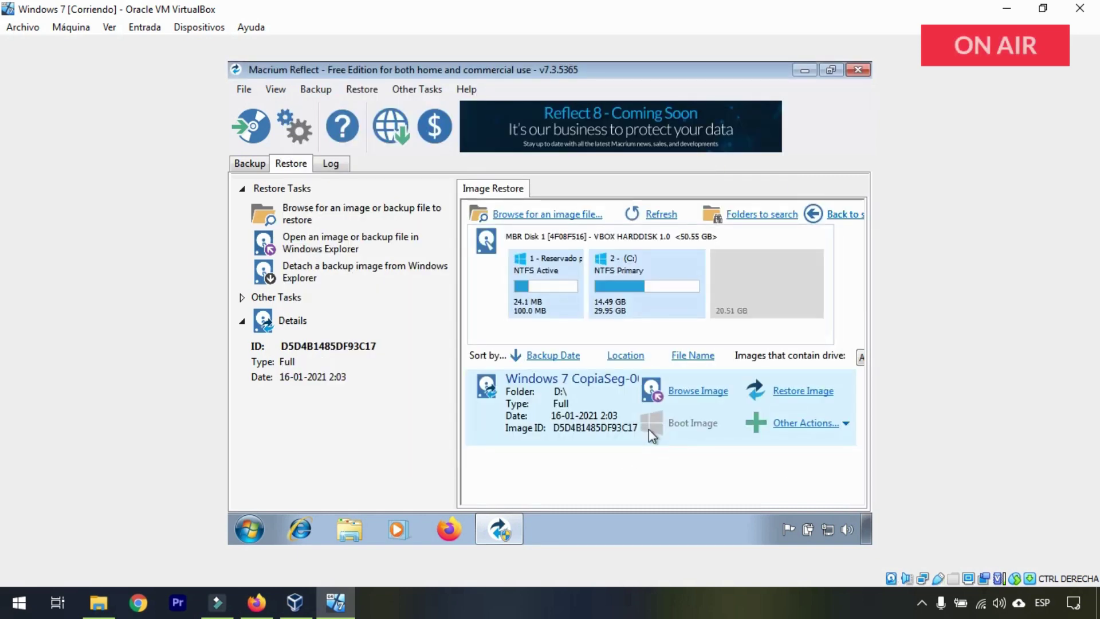
Start restoring the image with MBR Disk 2 (Disco 2, G:) as the target disk and copy the selected partitions onto it.
{"action": "mouse_move", "coordinate": [659, 409]}
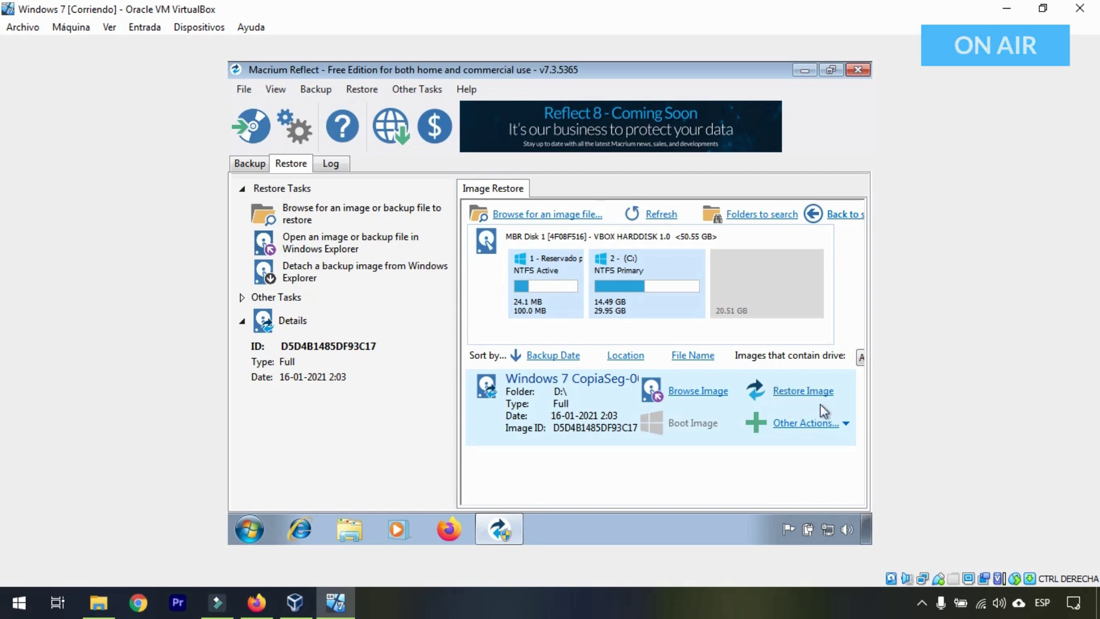
{"action": "left_click", "coordinate": [794, 389]}
{"action": "left_click", "coordinate": [791, 394]}
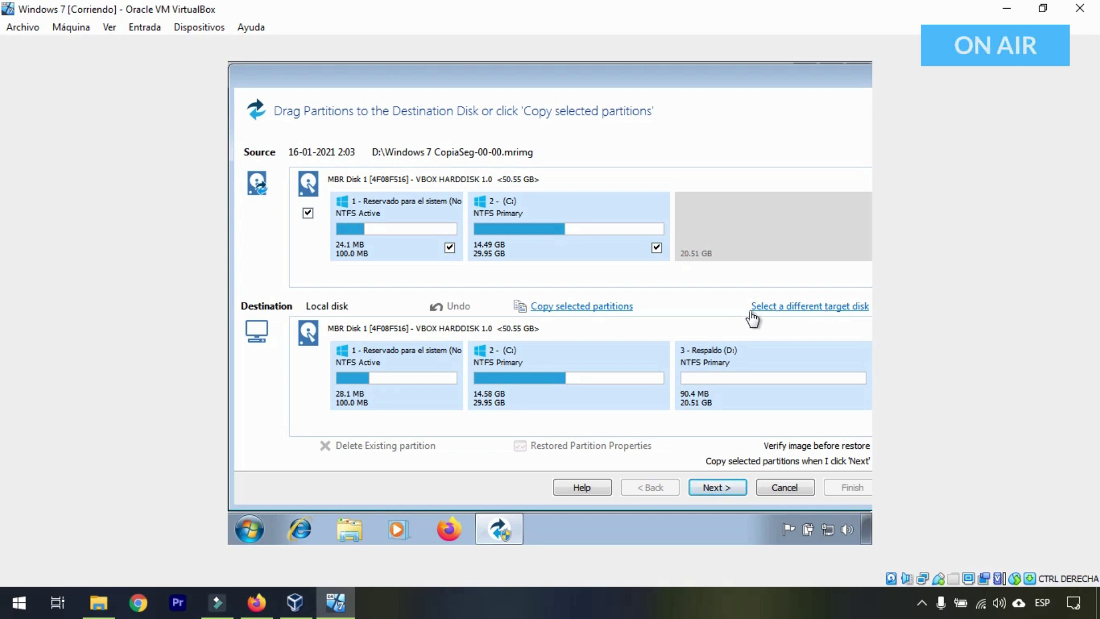
{"action": "left_click", "coordinate": [790, 308]}
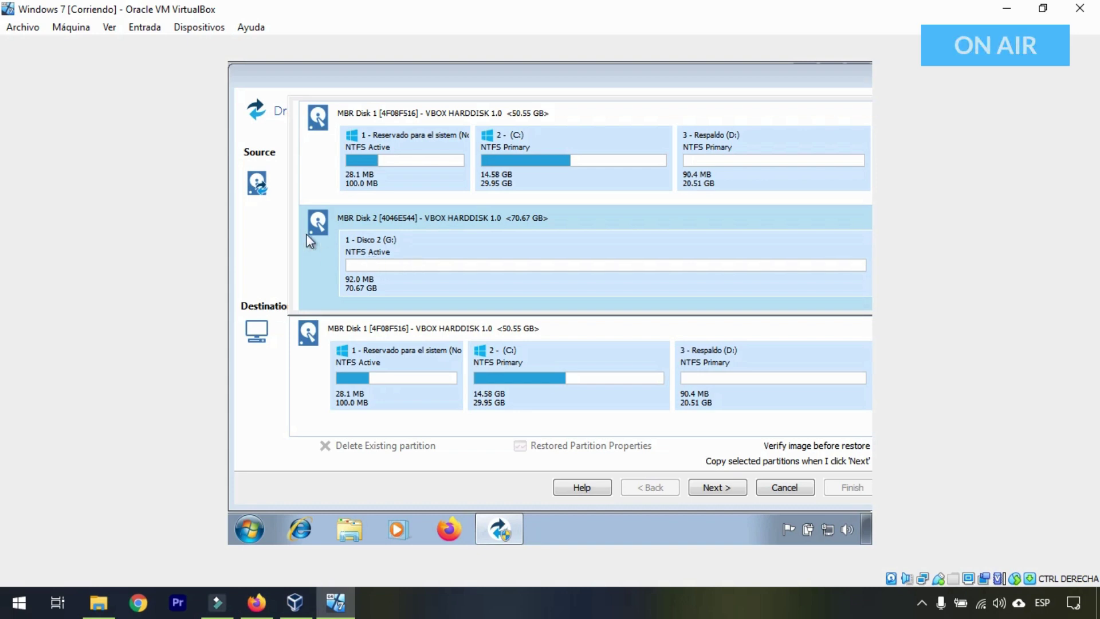
{"action": "left_click", "coordinate": [397, 241]}
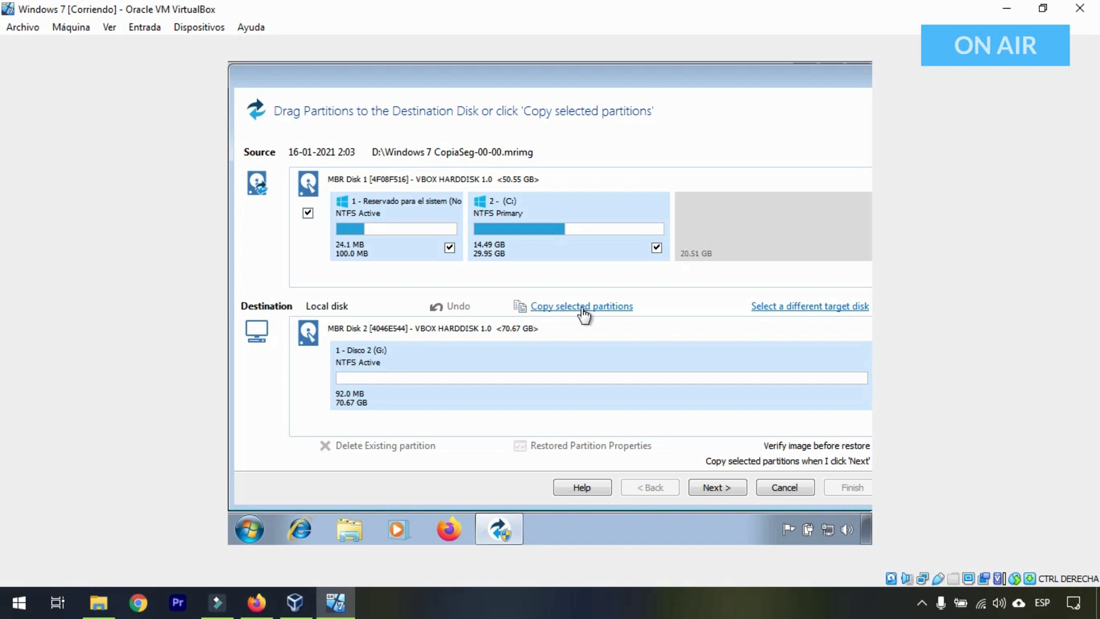
{"action": "left_click", "coordinate": [551, 309]}
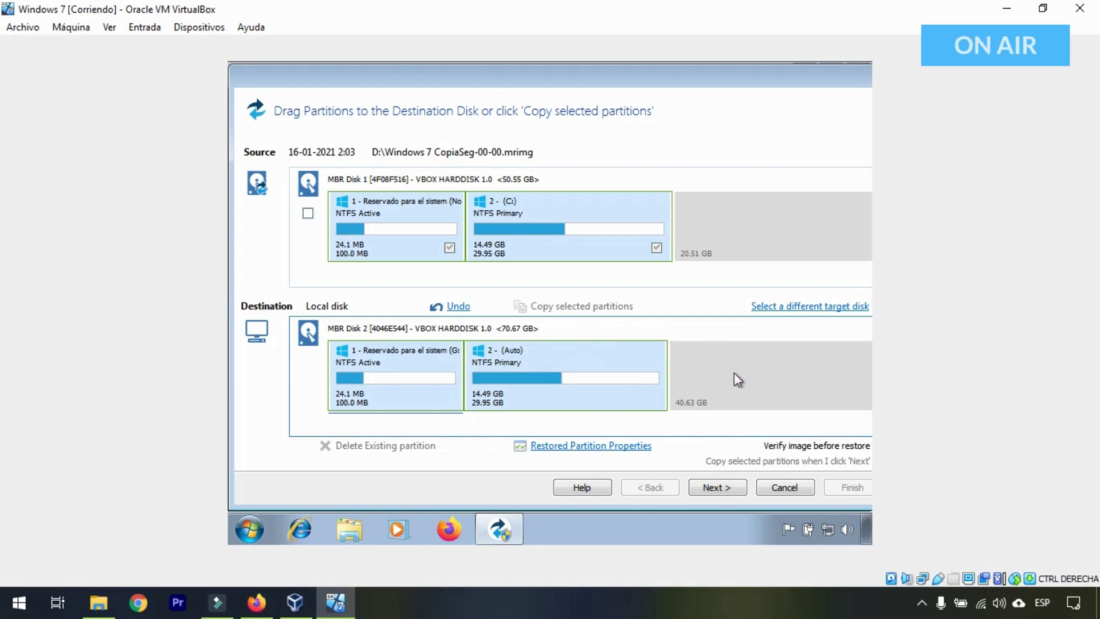
Extend the second restored partition on the destination disk to its maximum size and apply the partition properties.
{"action": "left_click", "coordinate": [623, 377]}
{"action": "left_click", "coordinate": [590, 447]}
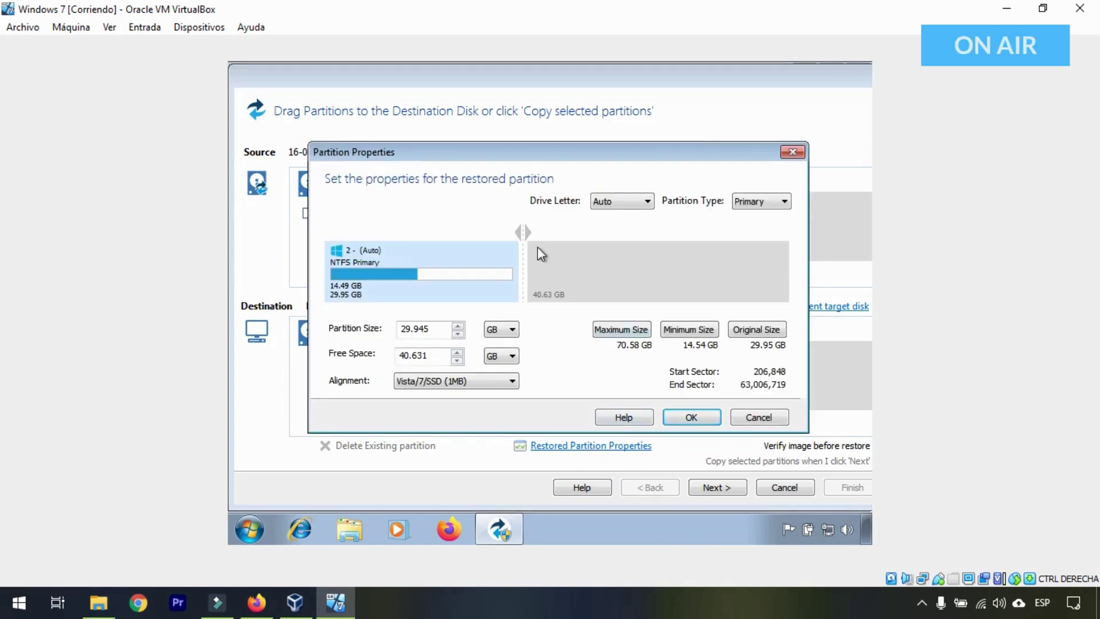
{"action": "left_click_drag", "start_coordinate": [523, 230], "coordinate": [616, 246]}
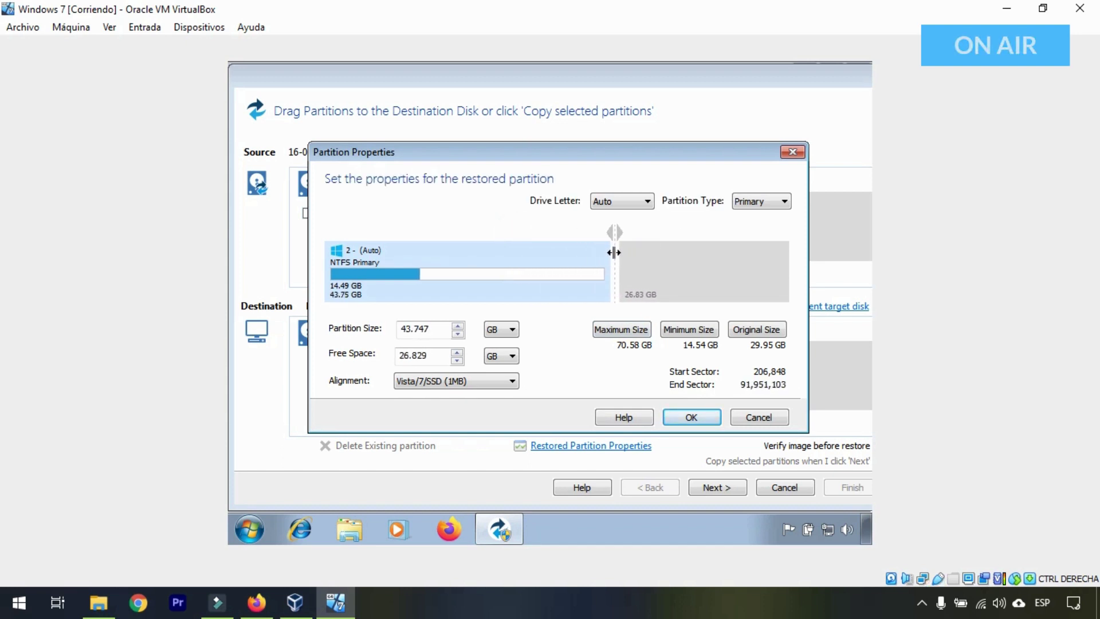
{"action": "left_click", "coordinate": [599, 338]}
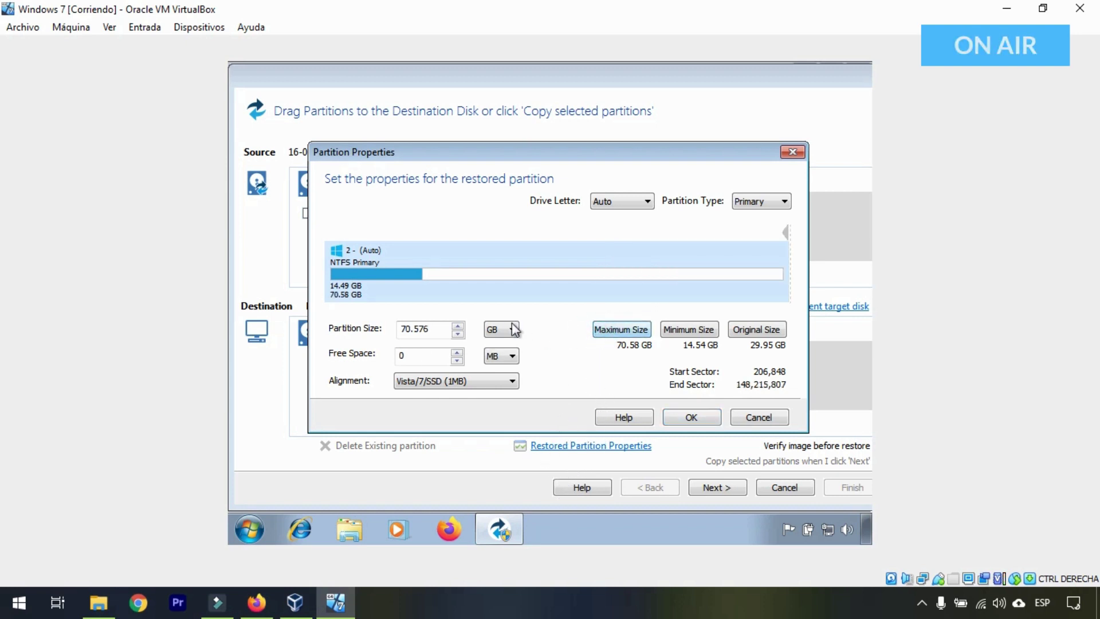
{"action": "left_click", "coordinate": [690, 419]}
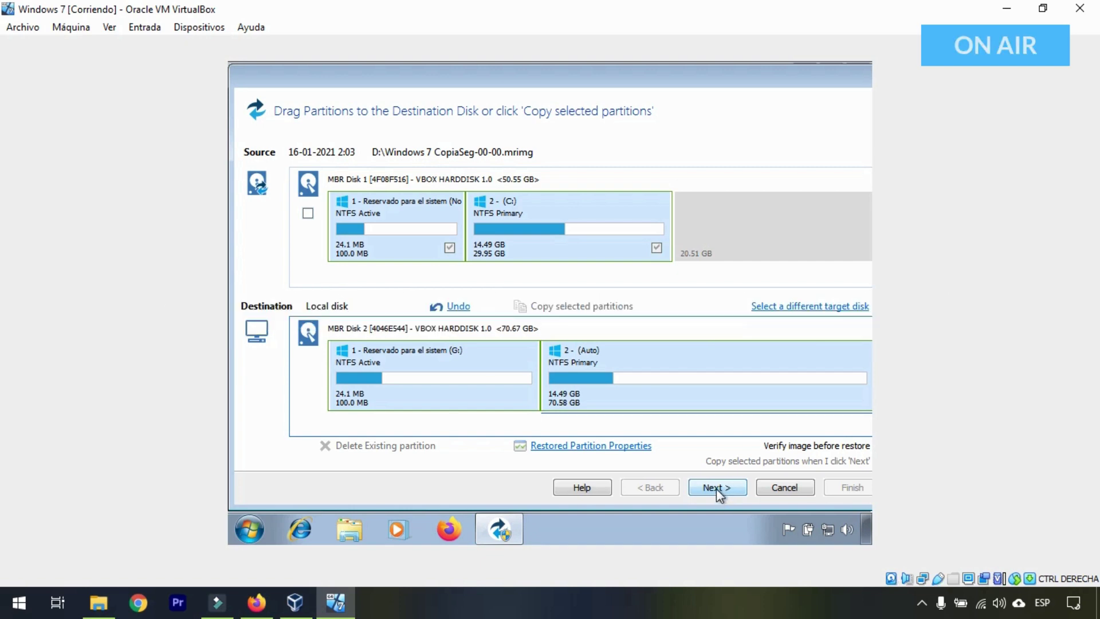
Review the restore summary and run the restore, confirming that all data on Disco 2 (G:) may be overwritten.
{"action": "left_click", "coordinate": [717, 488]}
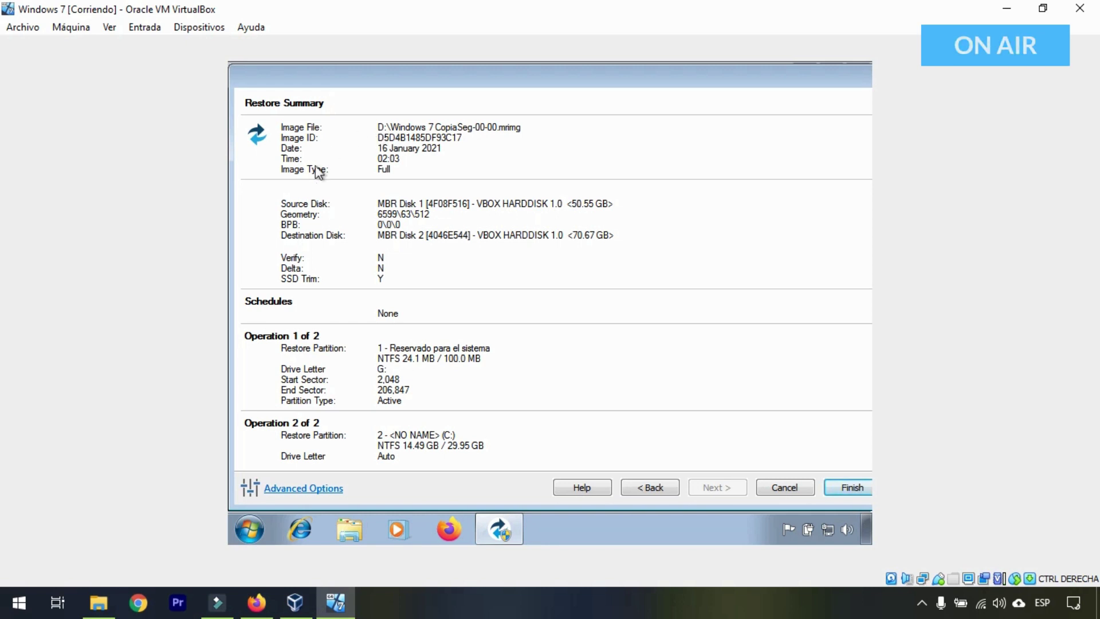
{"action": "left_click", "coordinate": [342, 293]}
{"action": "scroll", "coordinate": [342, 294], "scroll_direction": "down", "scroll_amount": 2}
{"action": "scroll", "coordinate": [343, 294], "scroll_direction": "up", "scroll_amount": 2}
{"action": "left_click", "coordinate": [852, 488]}
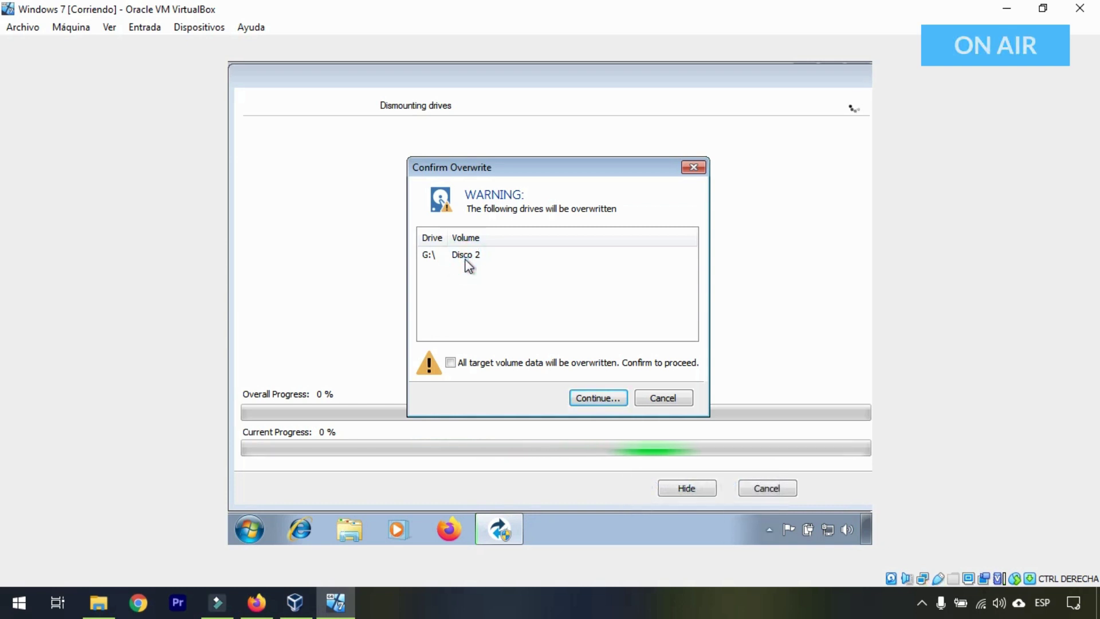
{"action": "left_click", "coordinate": [449, 362]}
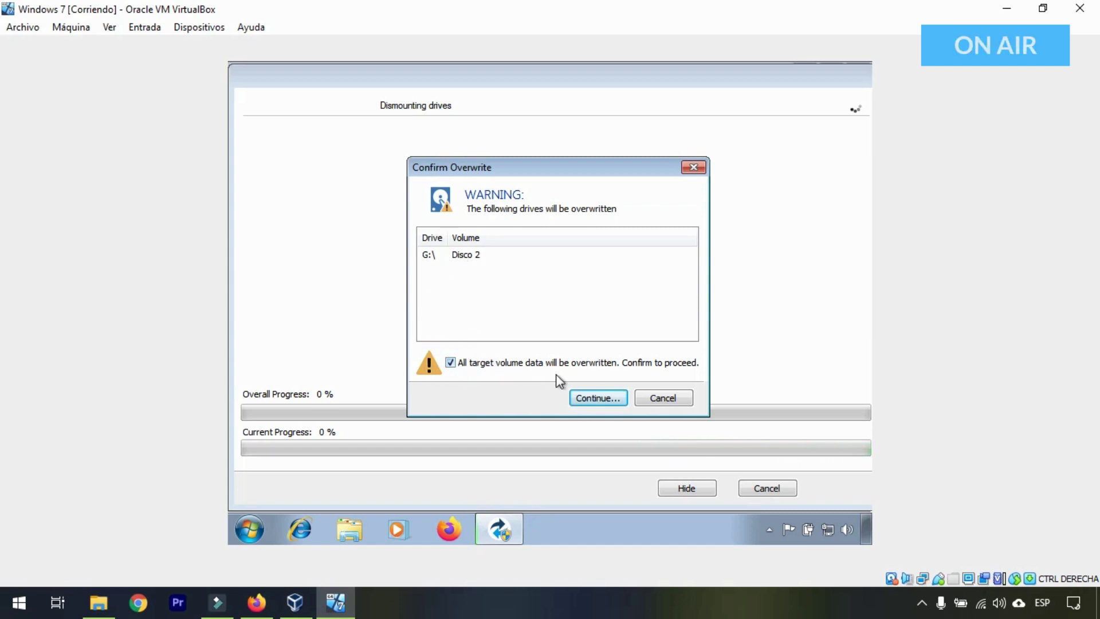
{"action": "left_click", "coordinate": [603, 398]}
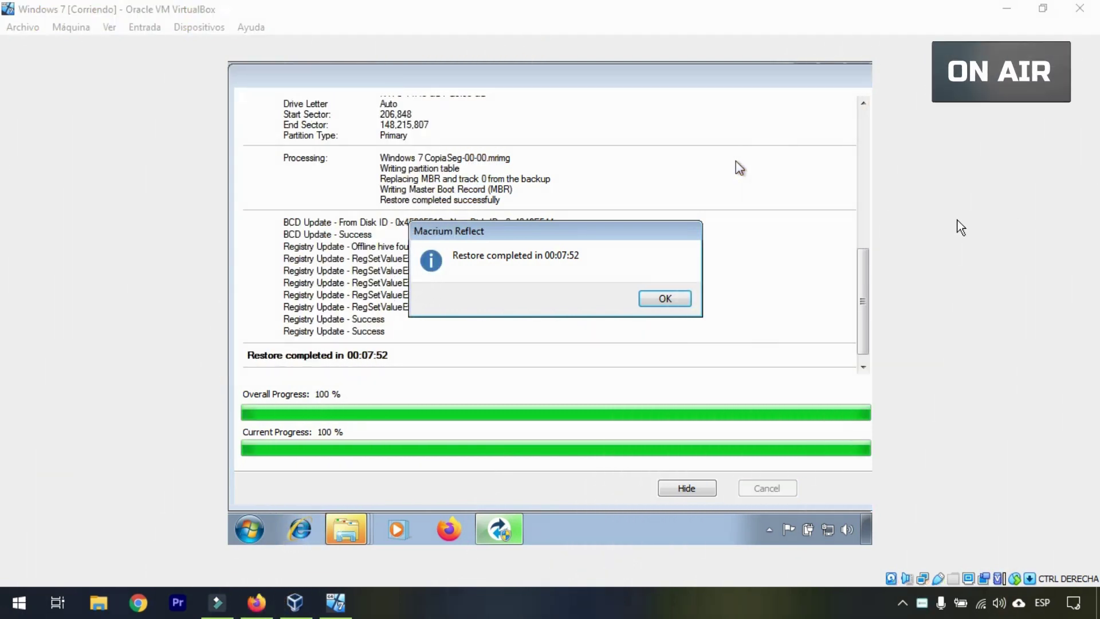
Dismiss the restore completion message and close the restore progress window.
{"action": "left_click", "coordinate": [661, 298]}
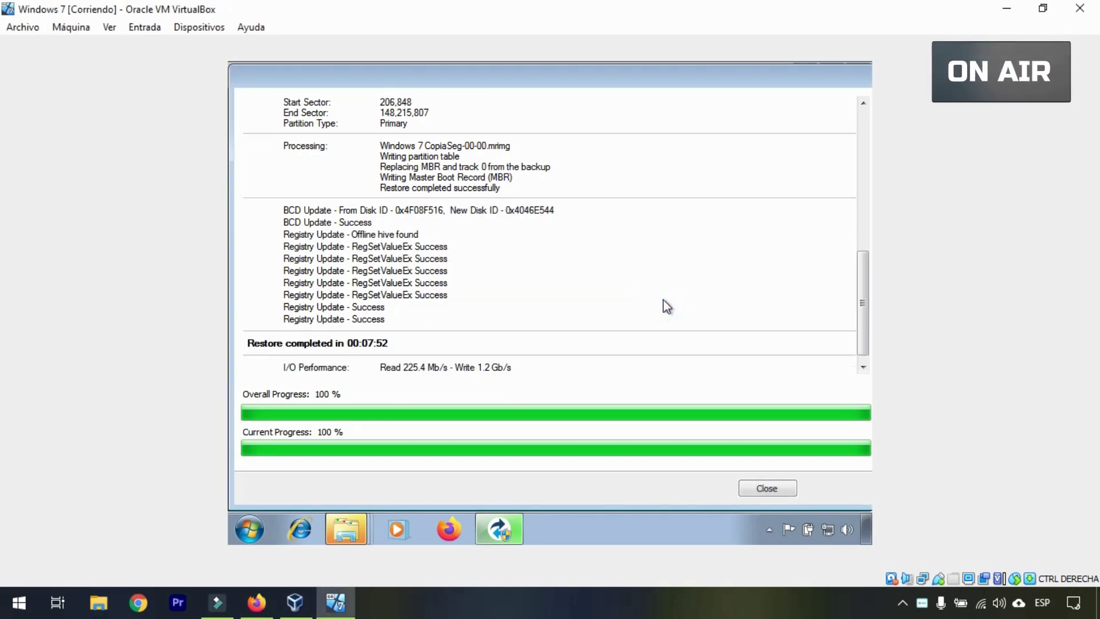
{"action": "left_click", "coordinate": [758, 487]}
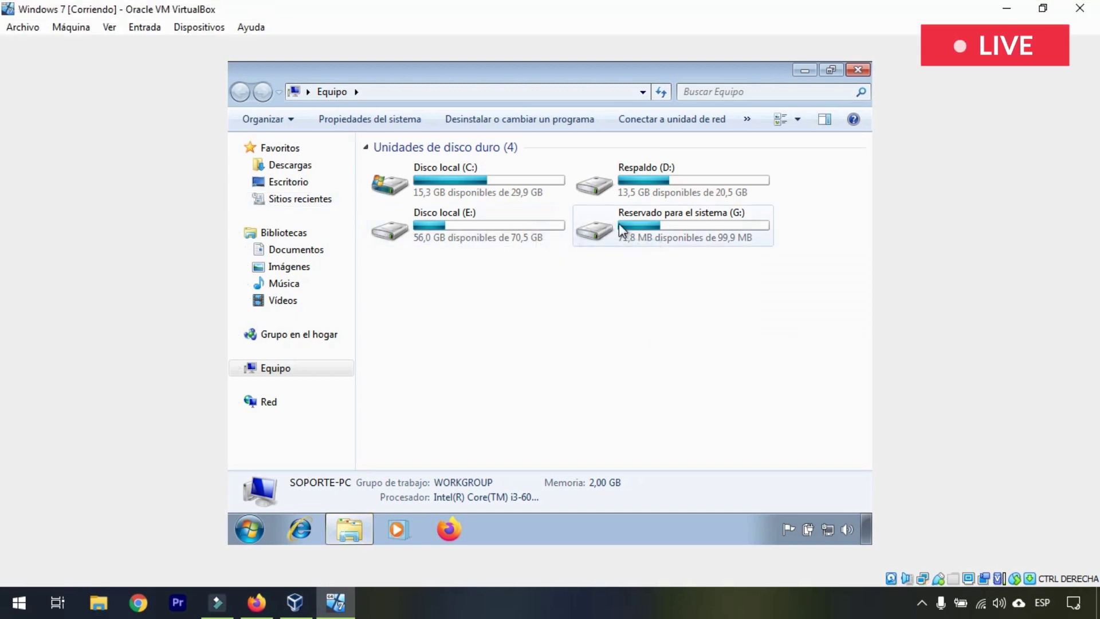
Inspect the restored drives E: and G: in Equipo, compare the folders on E: with those on C:, and close the window.
{"action": "left_click", "coordinate": [414, 236]}
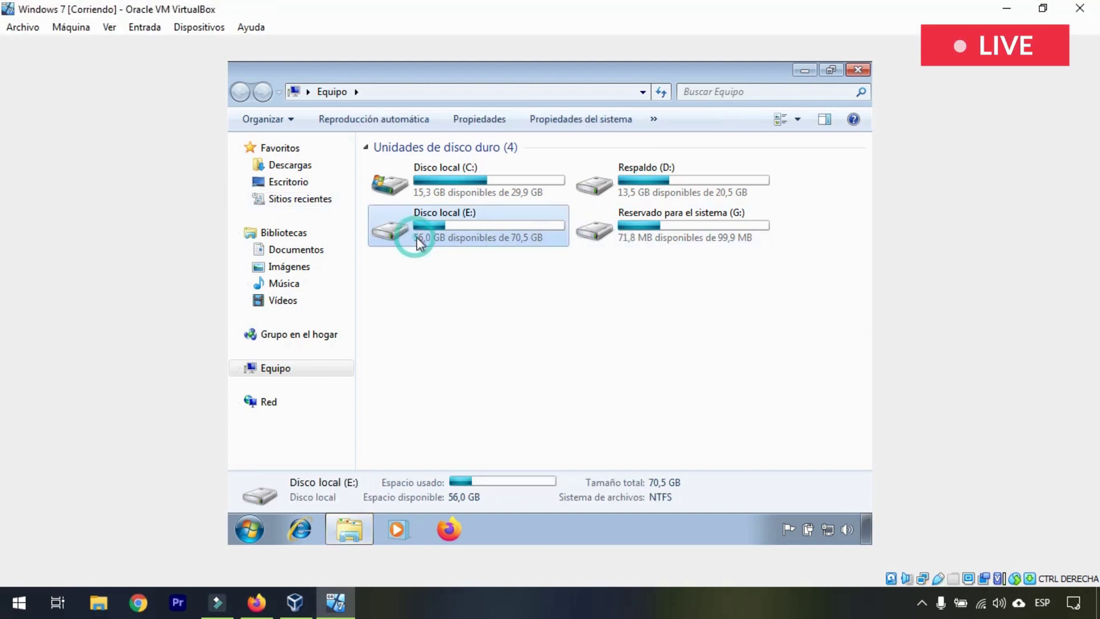
{"action": "left_click", "coordinate": [654, 236]}
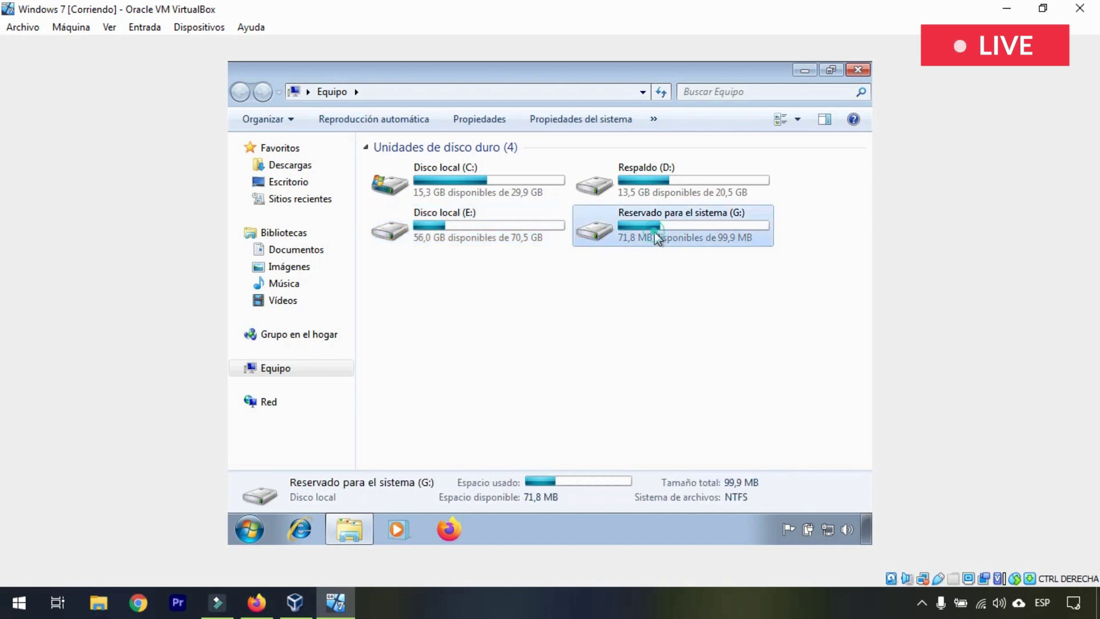
{"action": "left_click", "coordinate": [443, 239]}
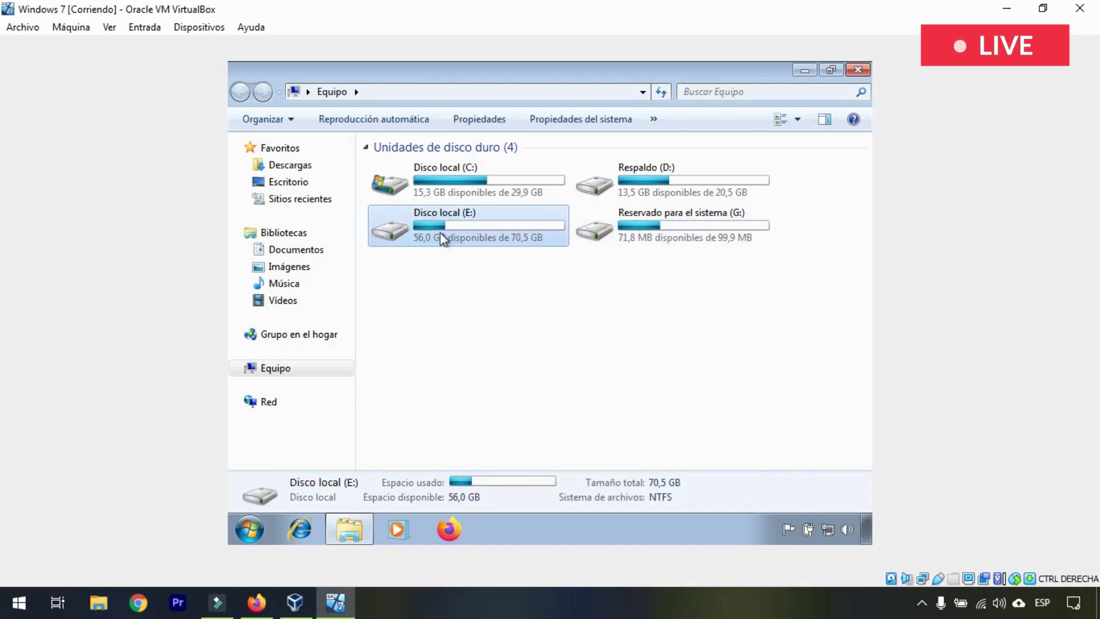
{"action": "double_click", "coordinate": [441, 233]}
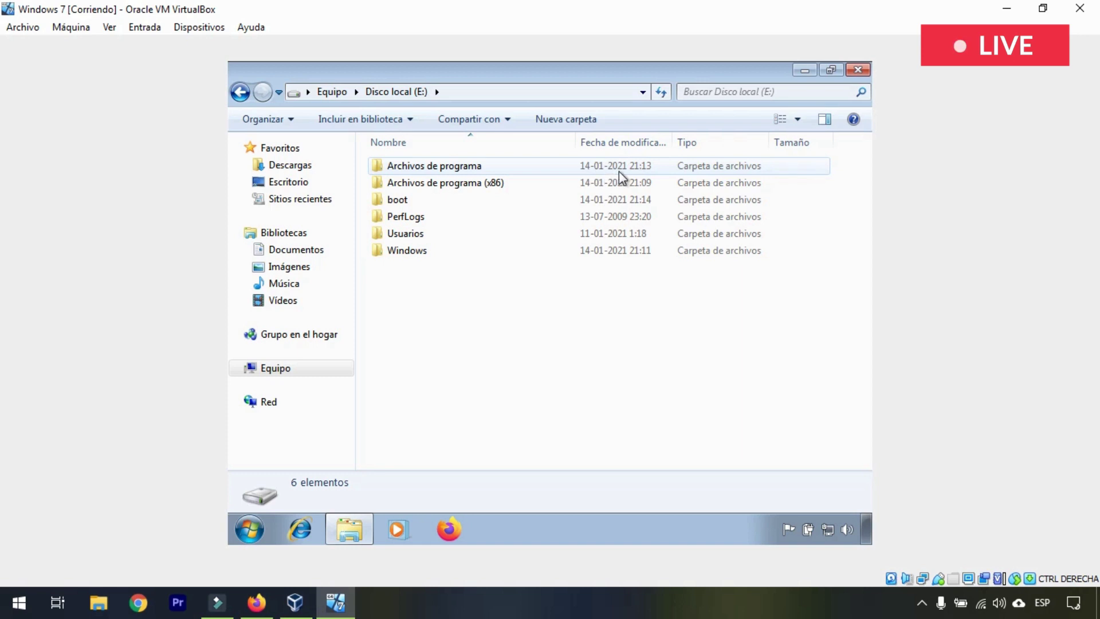
{"action": "left_click", "coordinate": [242, 95]}
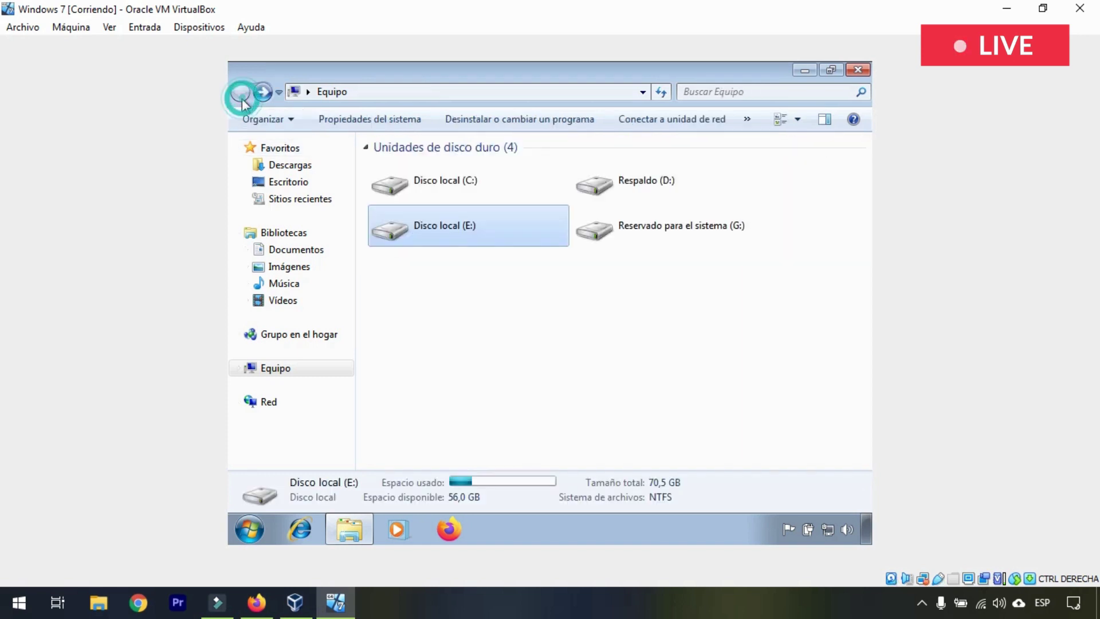
{"action": "double_click", "coordinate": [415, 174]}
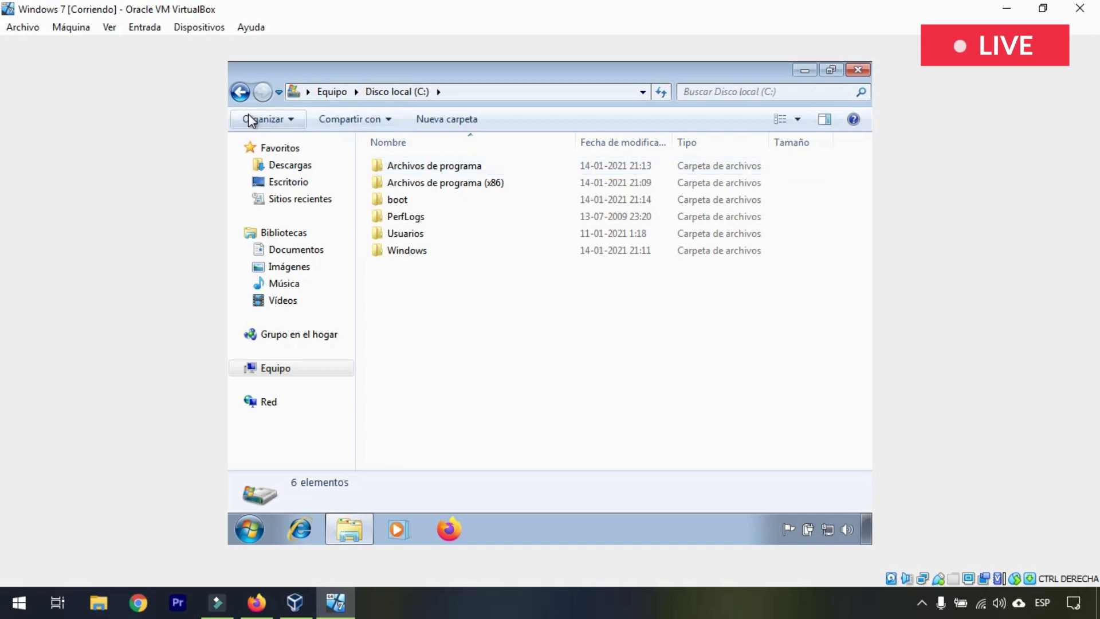
{"action": "left_click", "coordinate": [248, 97]}
{"action": "left_click", "coordinate": [559, 359]}
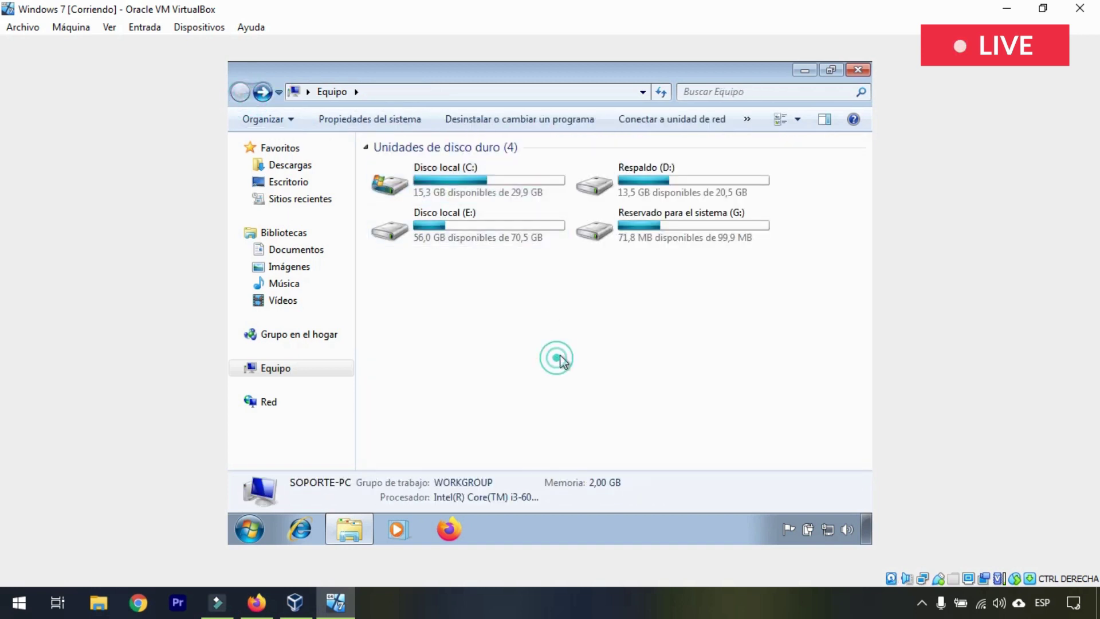
{"action": "left_click", "coordinate": [856, 71]}
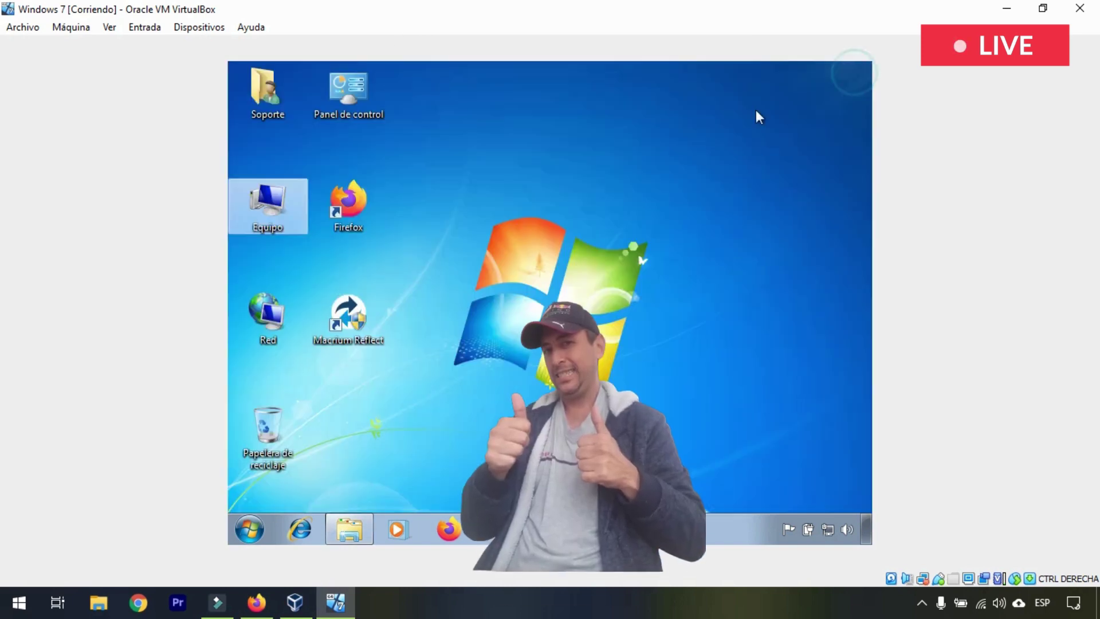